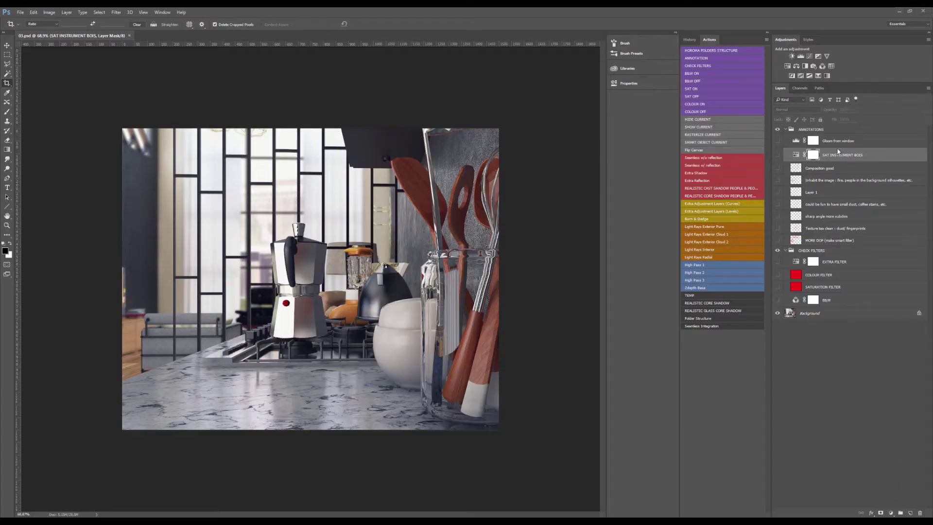
Add a new empty layer above the Gloom from window layer in the ANNOTATIONS group for Brush annotations
left_click(835, 141)
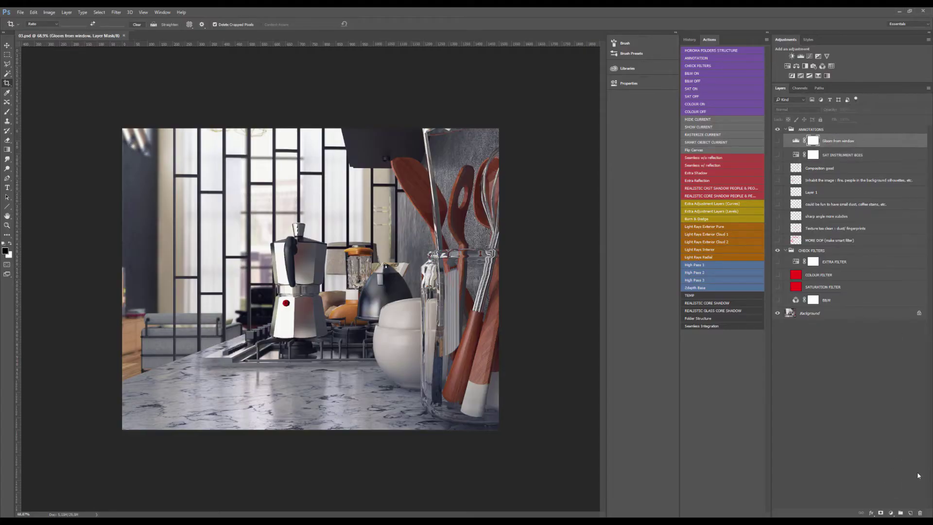
left_click(910, 513)
key("b")
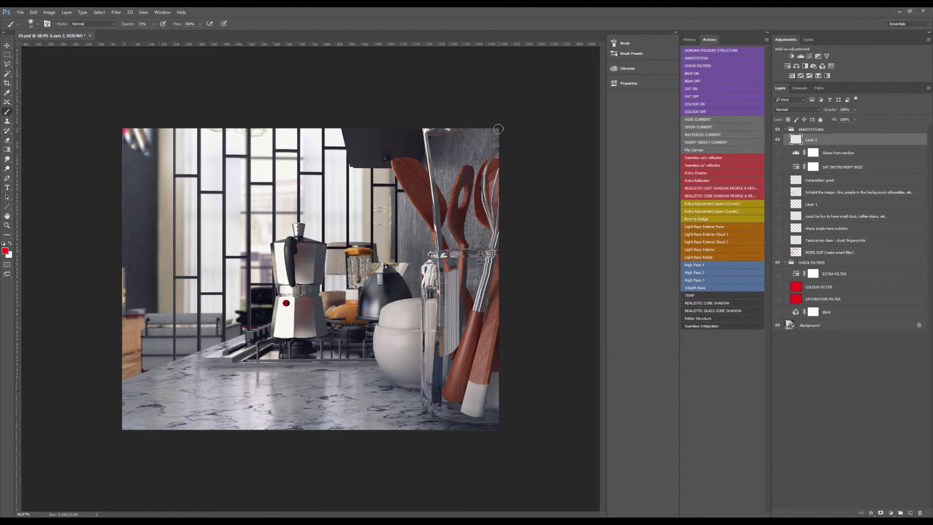
Try red brush strokes along the image's upper edge and across the picture, undoing or clearing them from the annotation layer
left_click_drag(127, 131, 499, 130)
key("ctrl+z")
left_click_drag(215, 365, 219, 406, "alt")
mouse_move(113, 127)
left_mouse_down()
mouse_move(486, 125)
mouse_move(505, 197)
mouse_move(494, 431)
mouse_move(271, 431)
left_mouse_up()
key("ctrl+a")
key("Delete")
key("ctrl+d")
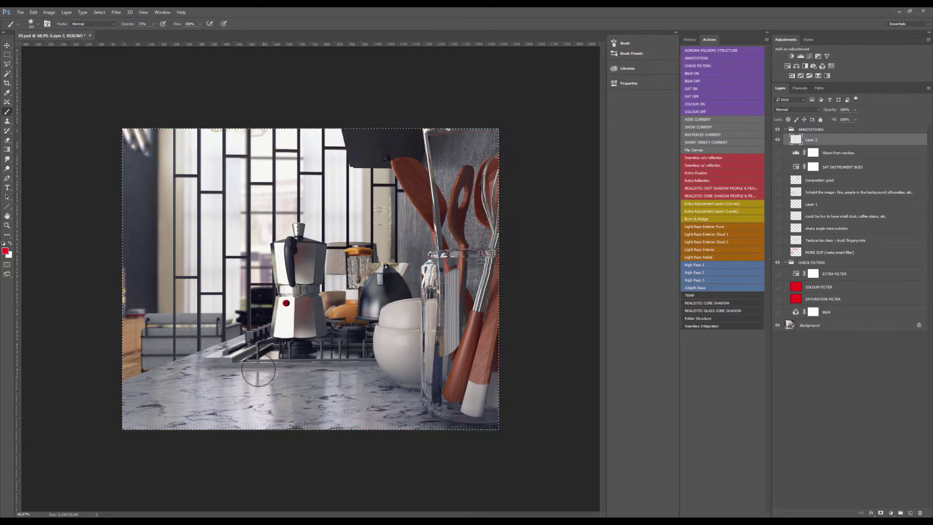
Paint red strokes over the window, the utensils and the area around the moka pot, and clear them from the layer
left_click_drag(272, 286, 252, 287, "alt")
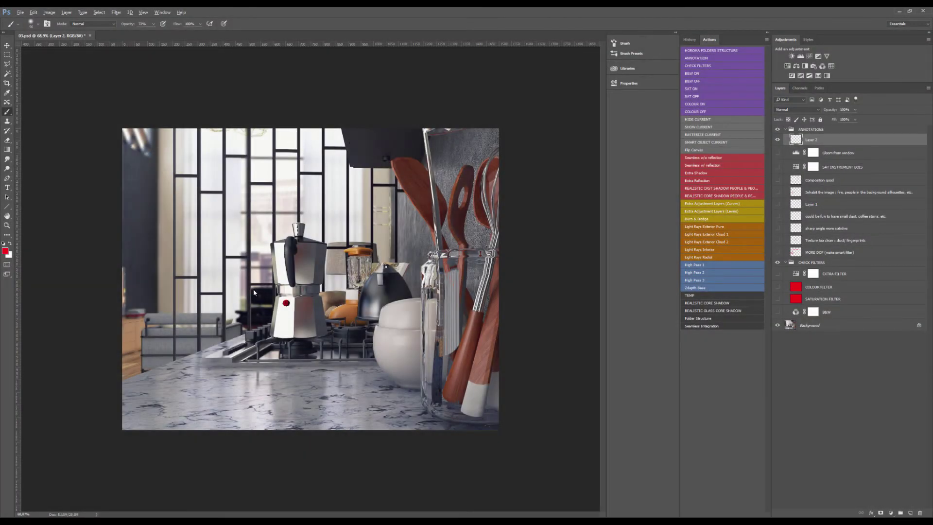
mouse_move(128, 352)
left_mouse_down()
mouse_move(229, 307)
mouse_move(183, 213)
mouse_move(322, 159)
mouse_move(382, 199)
left_mouse_up()
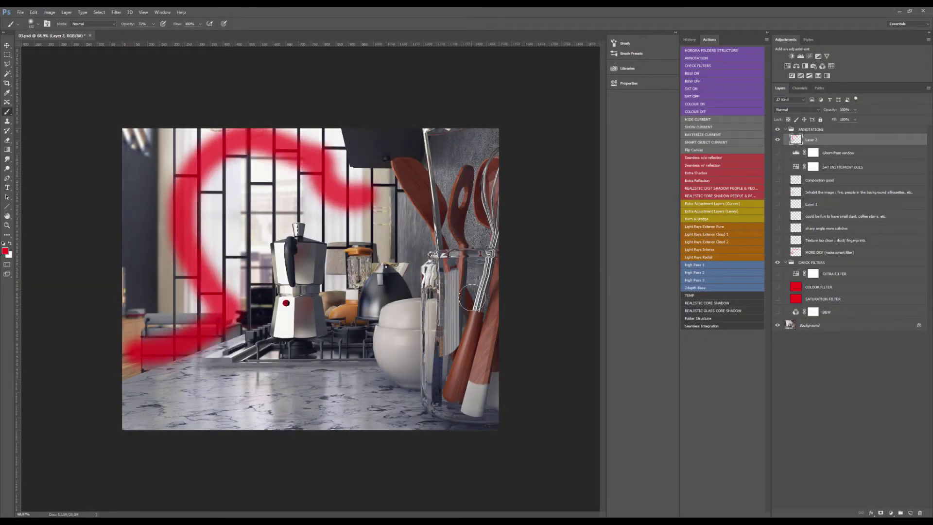
mouse_move(437, 141)
left_mouse_down()
mouse_move(479, 374)
mouse_move(468, 156)
mouse_move(450, 372)
left_mouse_up()
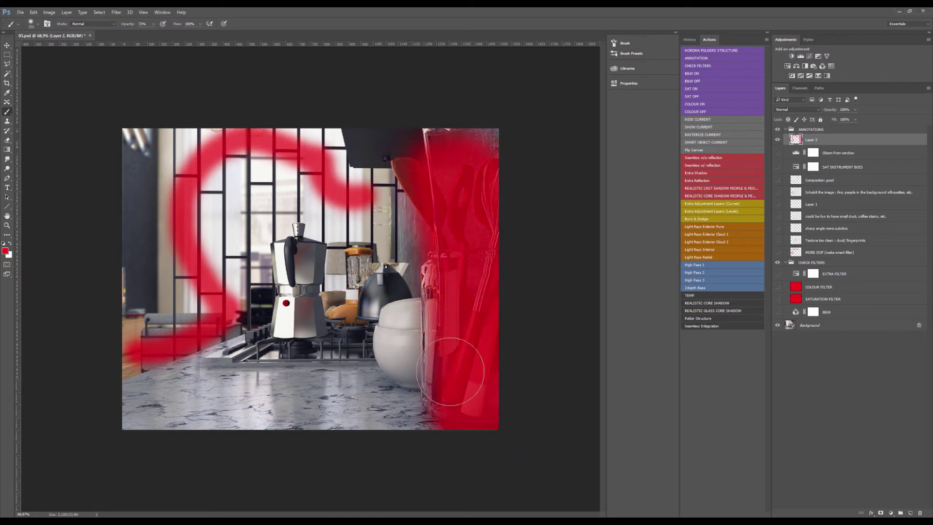
right_click(392, 337, "alt")
mouse_move(314, 253)
left_mouse_down()
mouse_move(358, 272)
mouse_move(332, 248)
left_mouse_up()
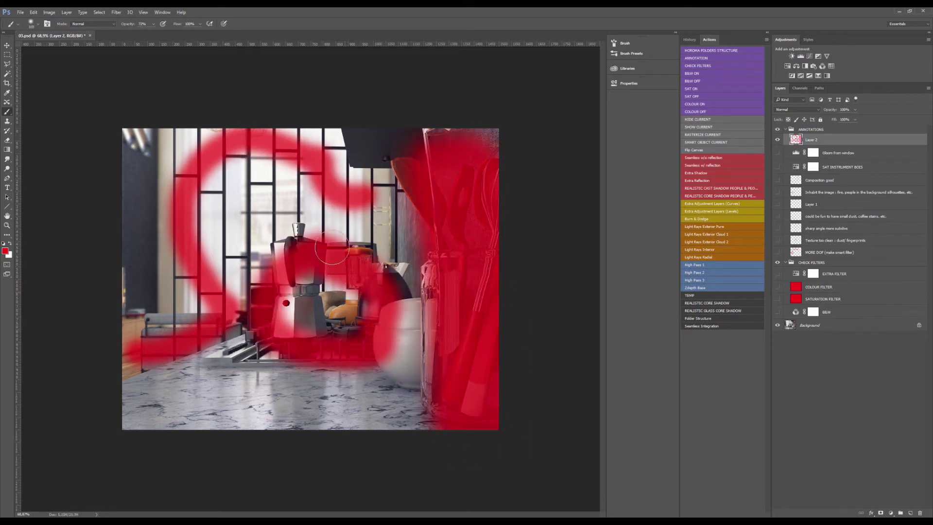
right_click(374, 316, "alt")
key("ctrl+a")
key("Delete")
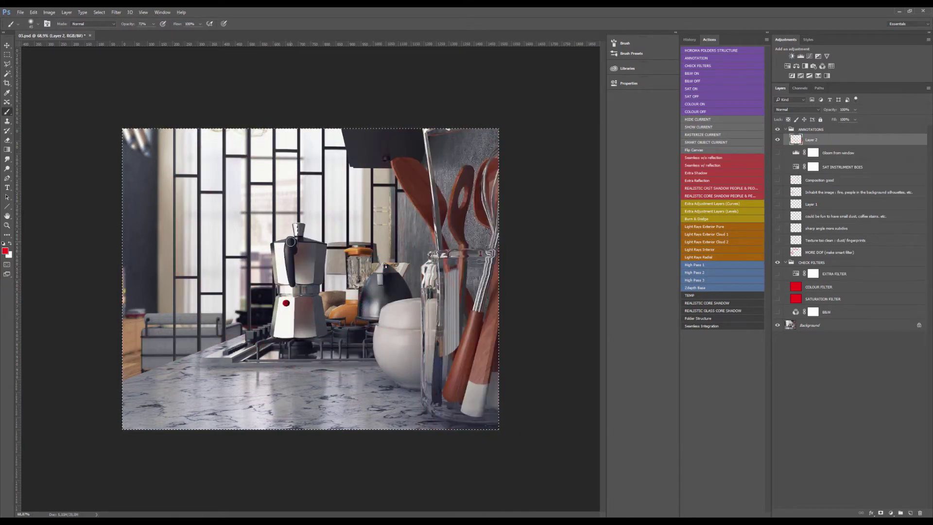
key("ctrl+d")
Trace the moka pot's outline in red twice, clearing the layer after each attempt
mouse_move(302, 225)
left_mouse_down()
mouse_move(287, 237)
mouse_move(274, 328)
mouse_move(316, 335)
mouse_move(309, 225)
mouse_move(312, 232)
left_mouse_up()
key("ctrl+a")
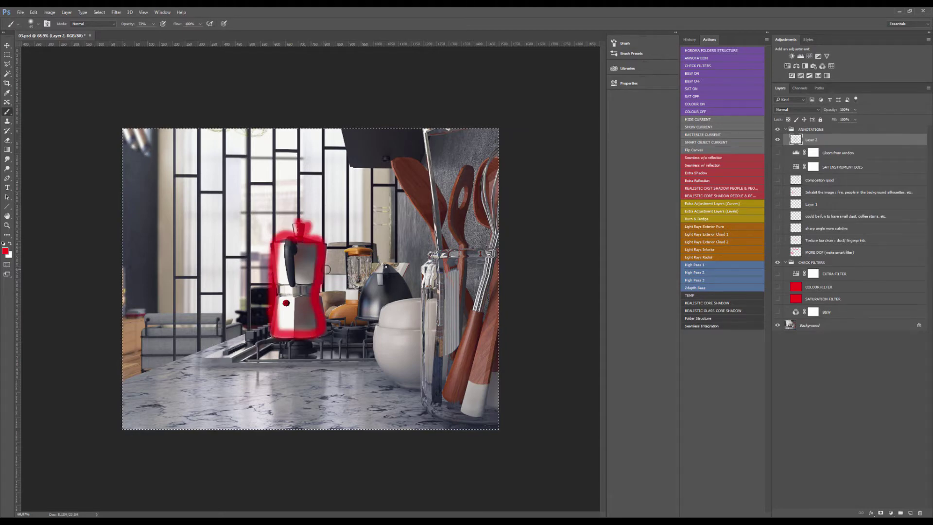
key("Delete")
mouse_move(293, 220)
left_mouse_down()
mouse_move(295, 239)
mouse_move(275, 248)
mouse_move(280, 296)
mouse_move(269, 343)
mouse_move(328, 339)
mouse_move(322, 254)
left_mouse_up()
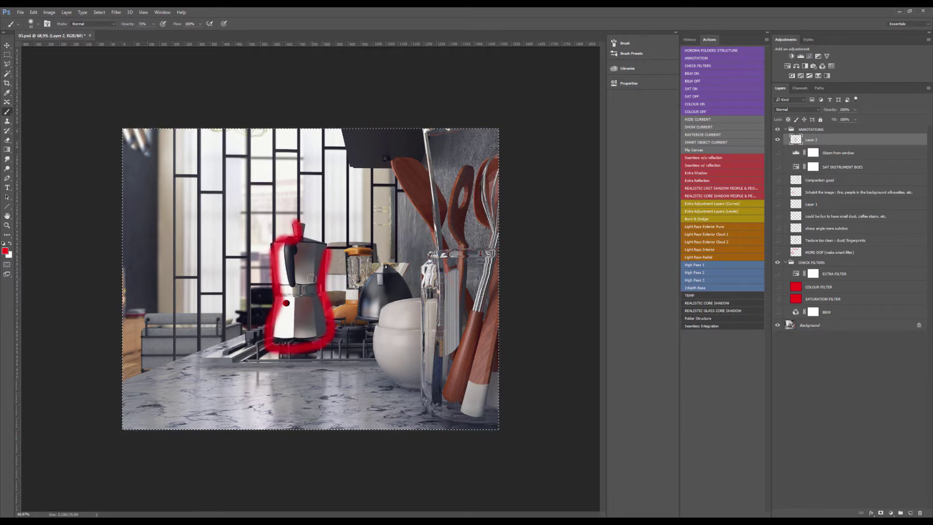
key("Delete")
Paint a horizontal and a vertical red line crossing near the image center, clear them and drop the selection
right_click(313, 279, "alt")
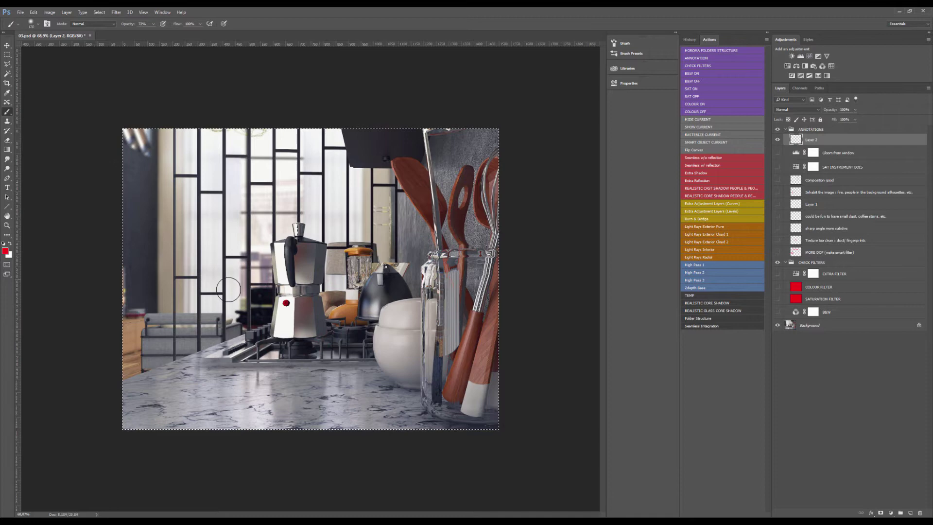
left_click_drag(121, 286, 531, 291)
left_click_drag(310, 121, 311, 141)
left_click(311, 430, "shift")
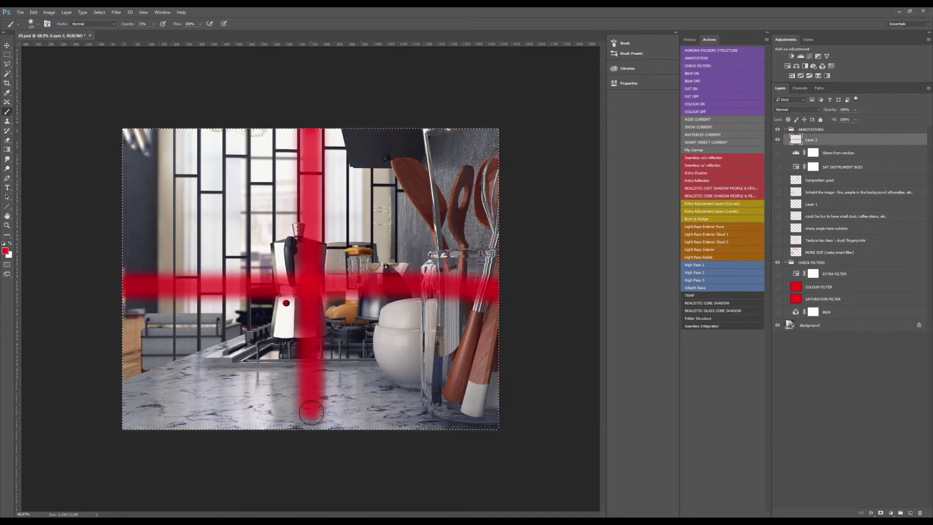
key("Delete")
left_click(384, 311)
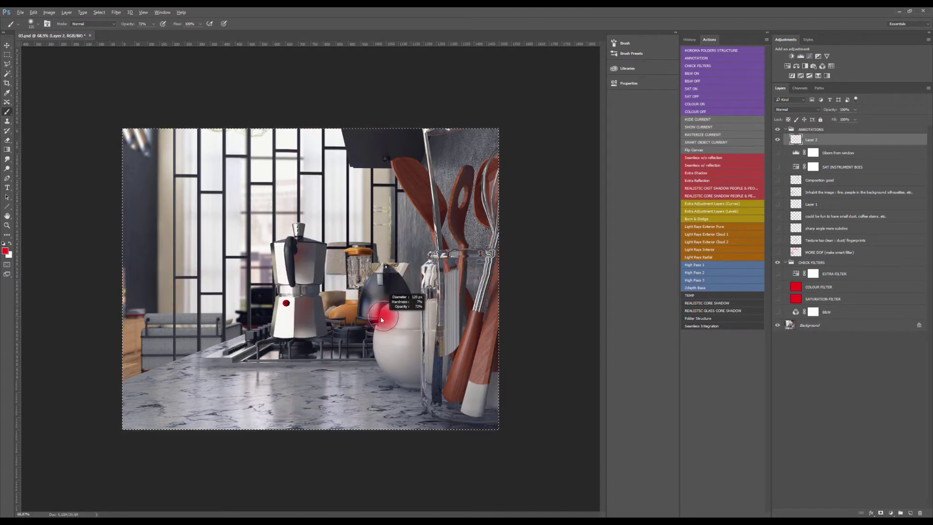
key("Delete")
key("ctrl+d")
Try extending the canvas above the image with the Crop tool, and cancel the crop
key("v")
scroll(296, 251, "down", 2)
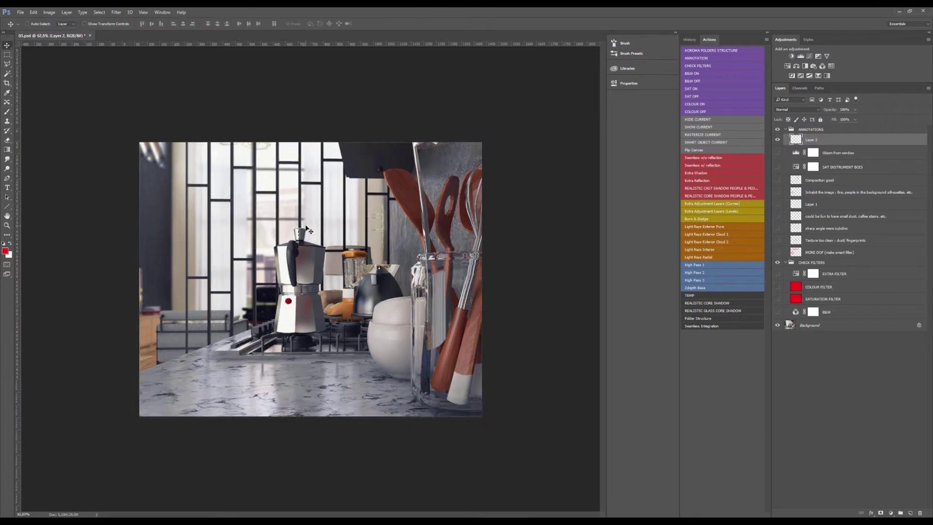
key("b")
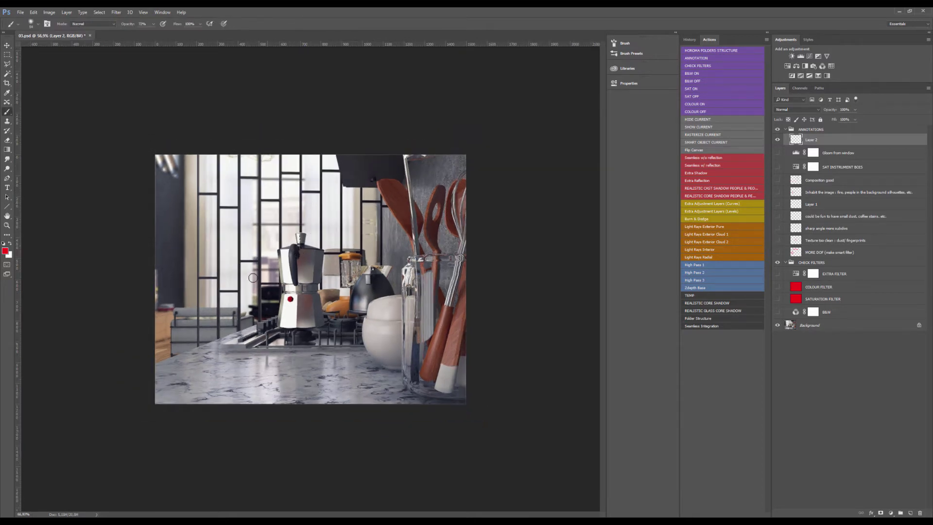
key("c")
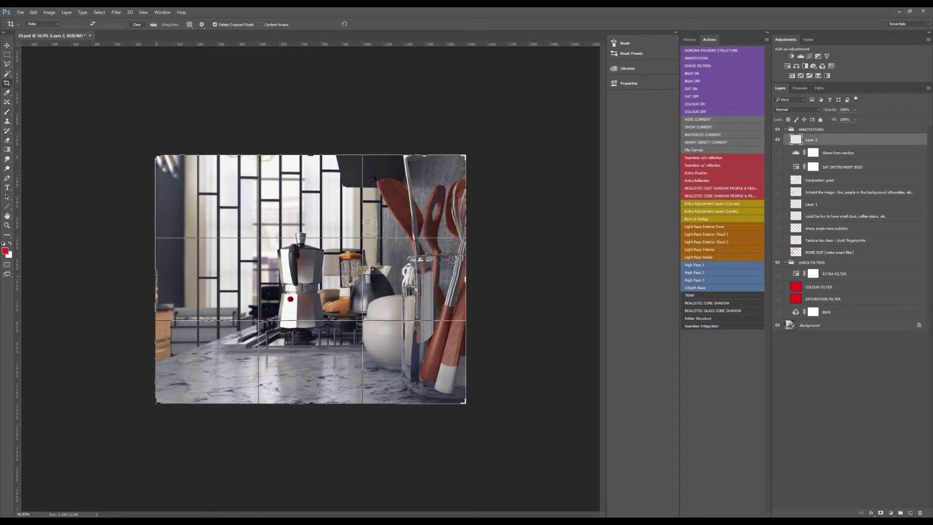
mouse_move(155, 274)
left_mouse_down()
mouse_move(189, 275)
mouse_move(154, 276)
left_mouse_up()
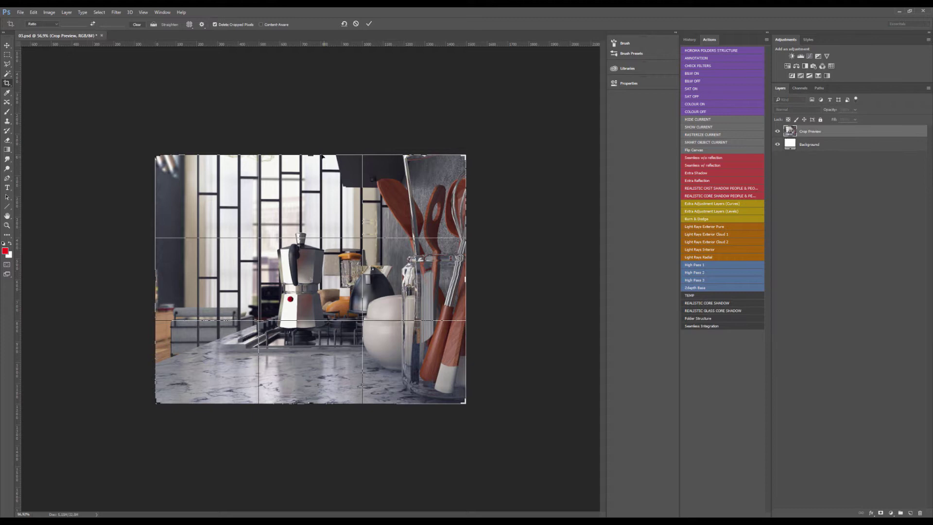
left_click_drag(311, 153, 310, 78)
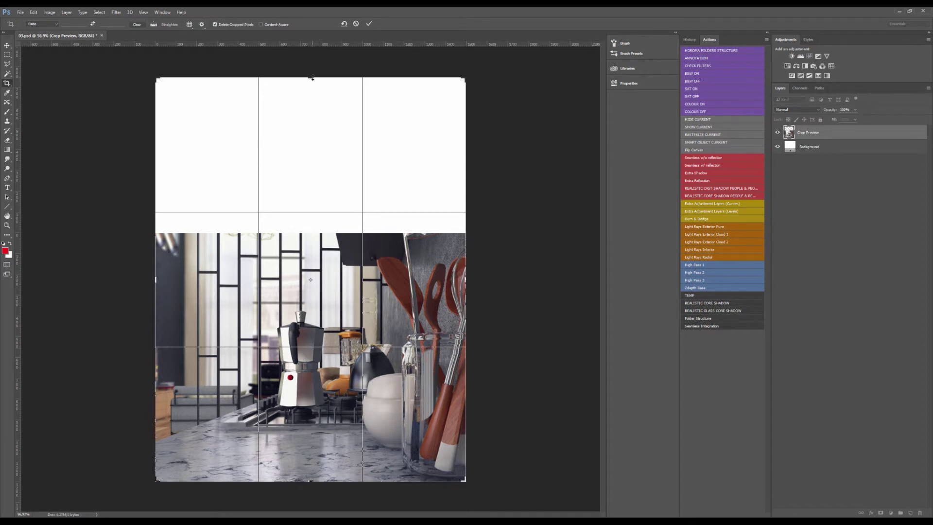
left_click_drag(312, 78, 312, 110)
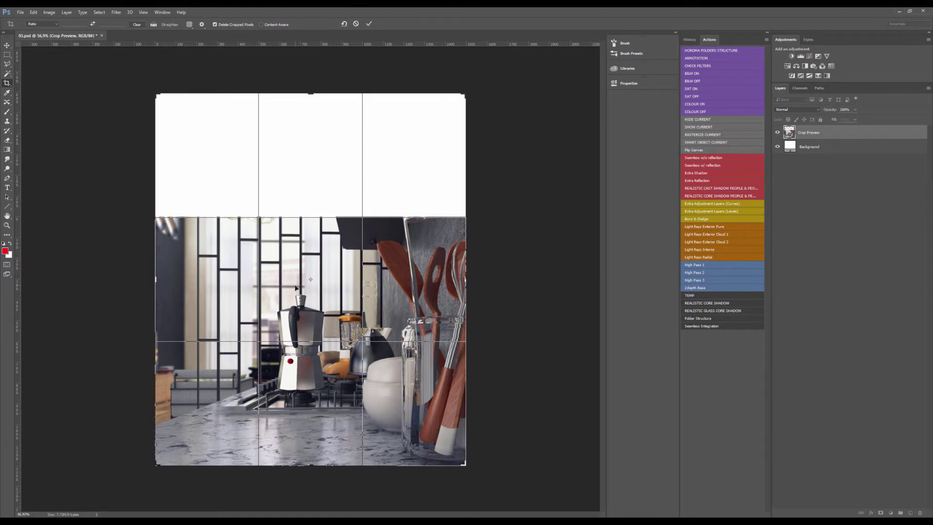
key("Escape")
left_click(313, 290)
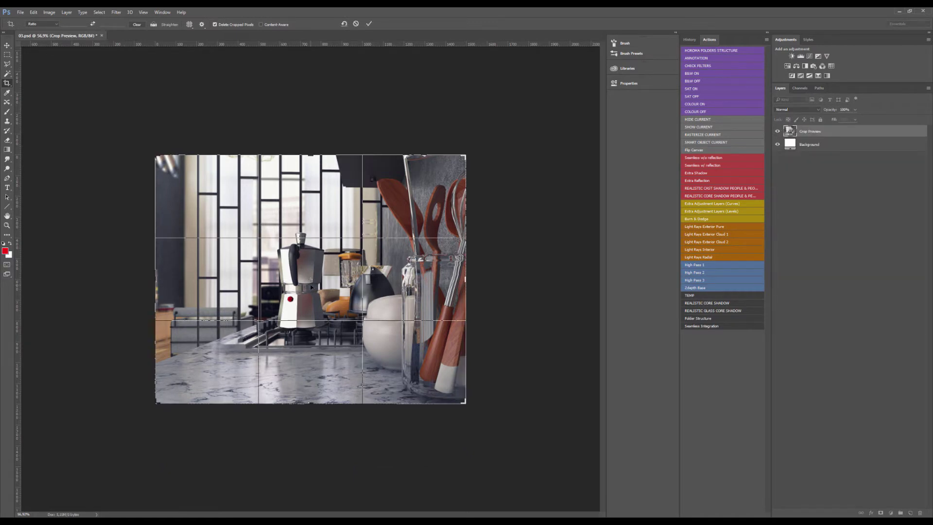
key("Escape")
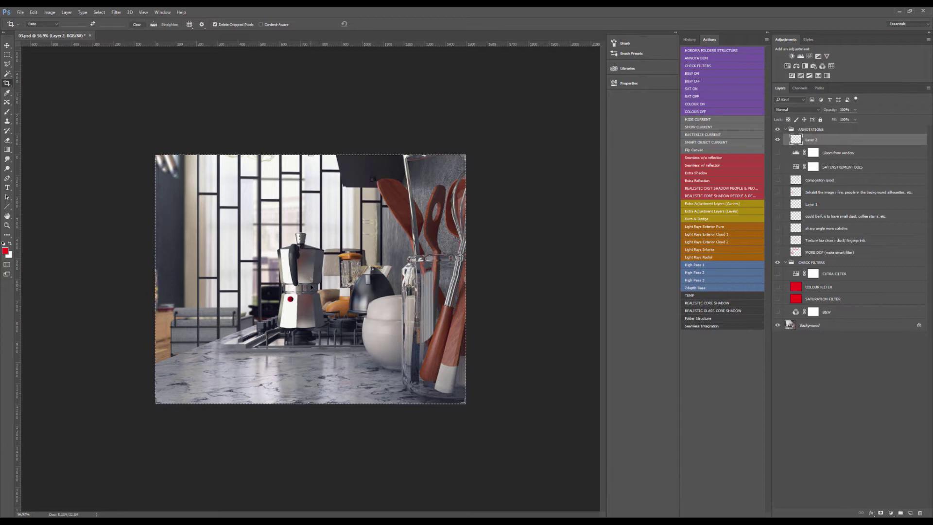
Examine the kitchen image's composition both close up and as a whole
key("v")
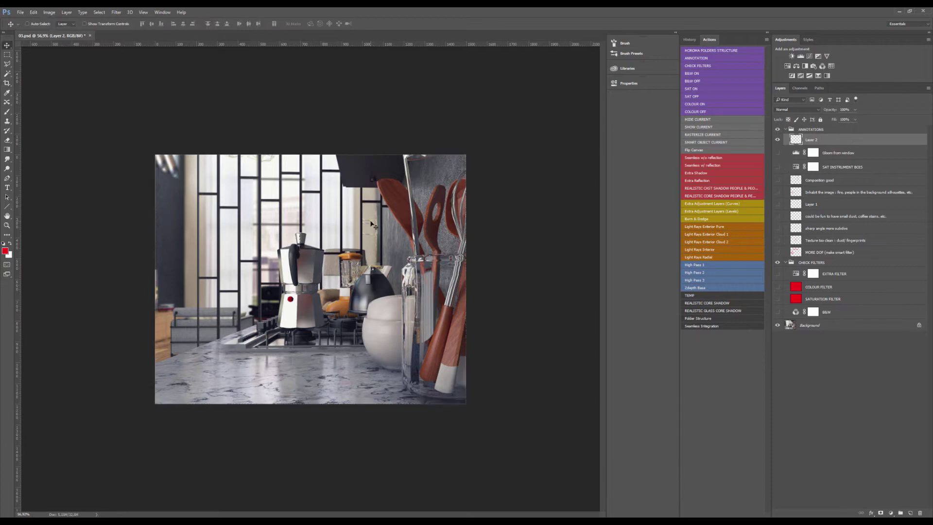
scroll(299, 262, "up", 4)
scroll(300, 260, "down", 2)
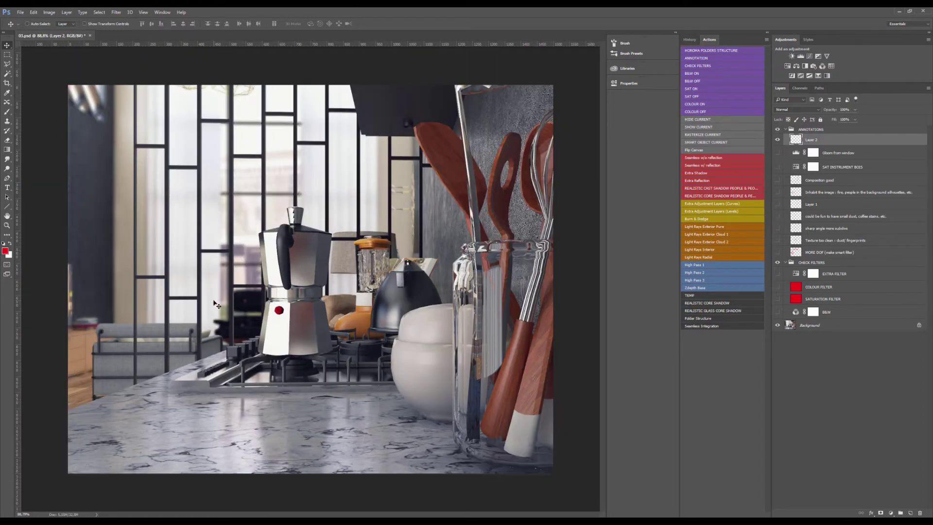
scroll(208, 300, "up", 3)
scroll(266, 268, "down", 4)
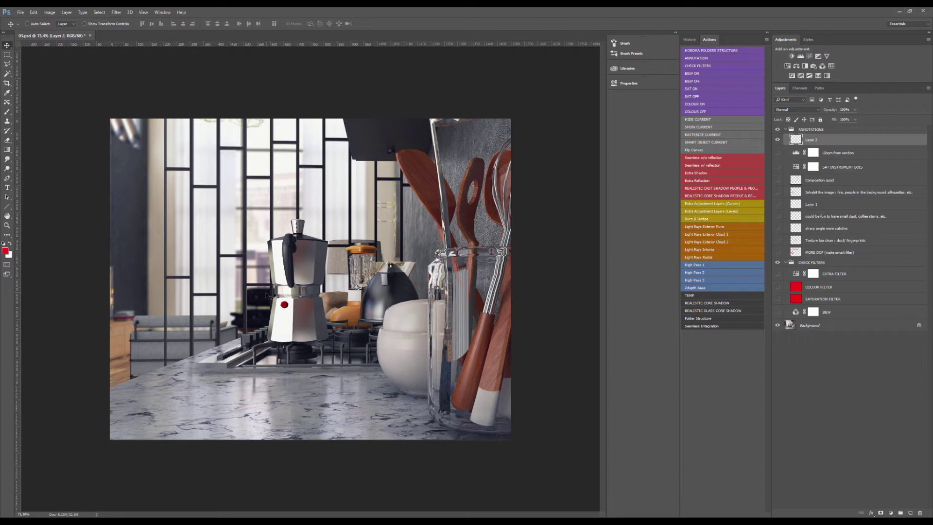
key("b")
scroll(265, 293, "down", 1)
scroll(253, 291, "up", 2)
scroll(245, 292, "down", 1)
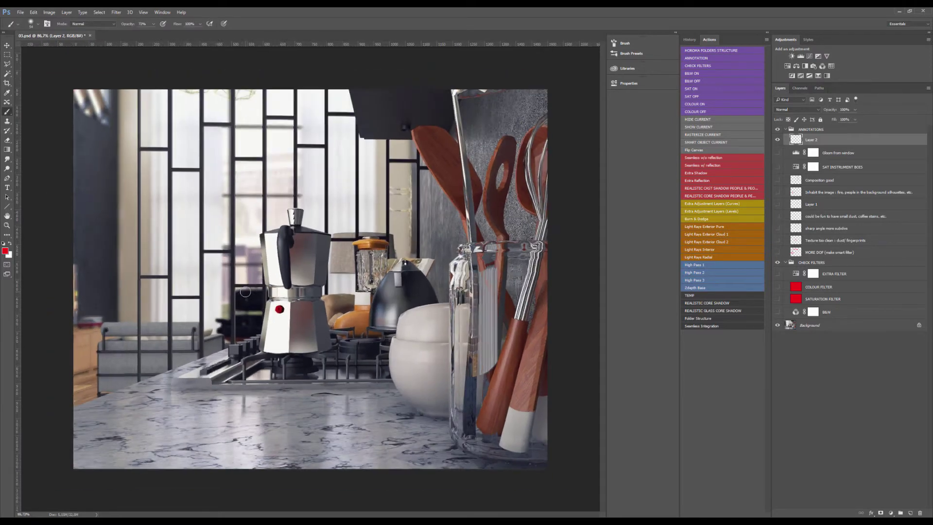
scroll(245, 291, "down", 2)
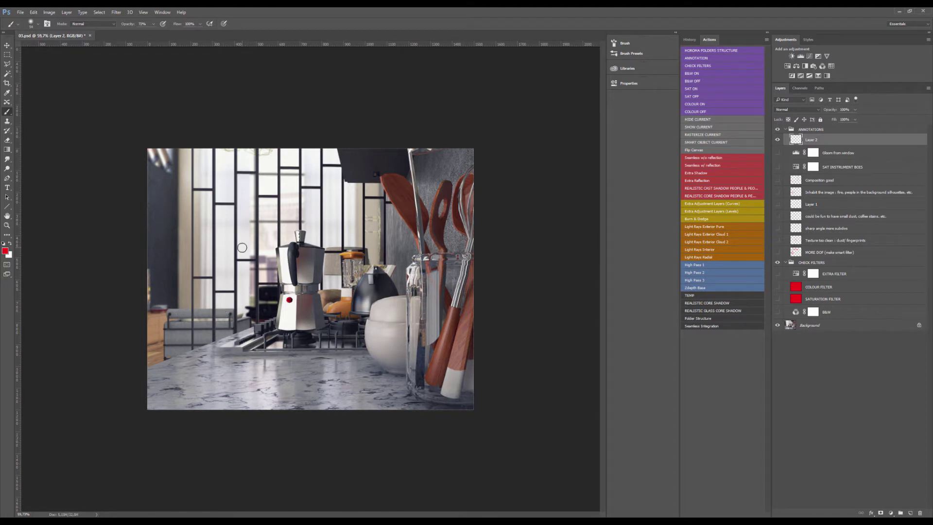
Paint broad red strokes around the utensils, moka pot and window, and clear them from the annotation layer
right_click(263, 306, "alt")
right_click(244, 319, "alt")
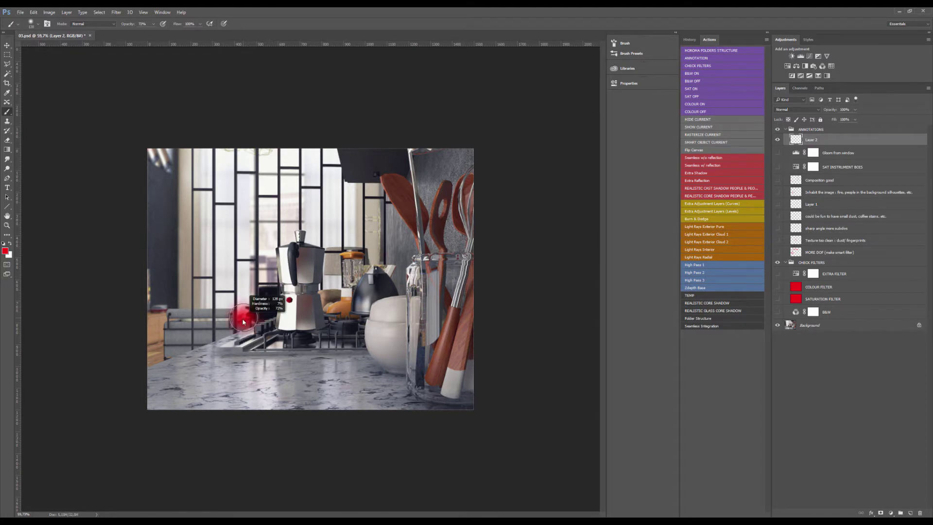
right_click(309, 305, "alt")
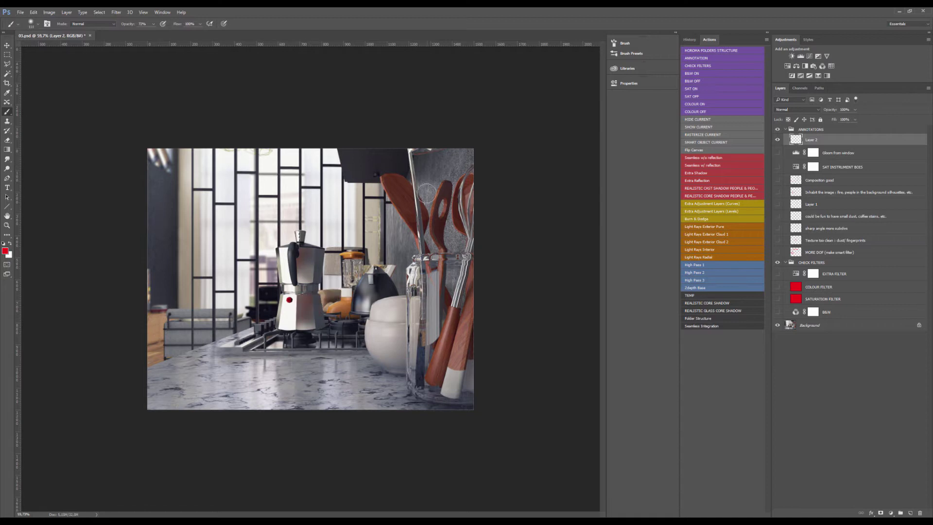
mouse_move(429, 160)
left_mouse_down()
mouse_move(260, 260)
mouse_move(334, 417)
mouse_move(471, 208)
left_mouse_up()
left_click_drag(401, 164, 299, 307)
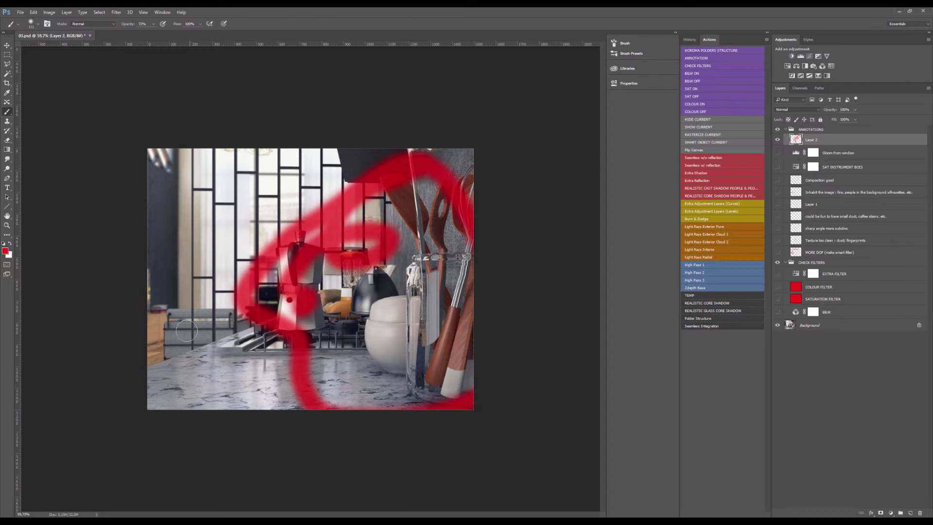
scroll(299, 307, "up", 2)
mouse_move(118, 373)
left_mouse_down()
mouse_move(194, 292)
mouse_move(369, 253)
mouse_move(272, 93)
mouse_move(104, 124)
left_mouse_up()
mouse_move(109, 338)
left_mouse_down()
mouse_move(88, 166)
mouse_move(81, 334)
mouse_move(323, 111)
mouse_move(342, 146)
mouse_move(418, 194)
mouse_move(318, 213)
left_mouse_up()
key("ctrl+a")
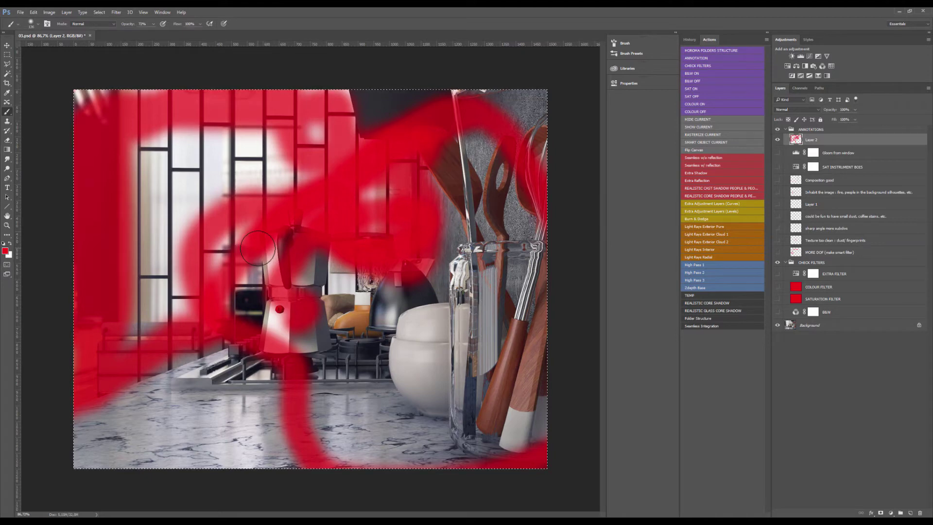
key("Delete")
Outline the bright window area in red, following the moka pot, the kettle and the dark range hood
right_click(255, 252, "alt")
mouse_move(125, 92)
left_mouse_down()
mouse_move(127, 223)
mouse_move(188, 320)
mouse_move(299, 214)
mouse_move(368, 281)
left_mouse_up()
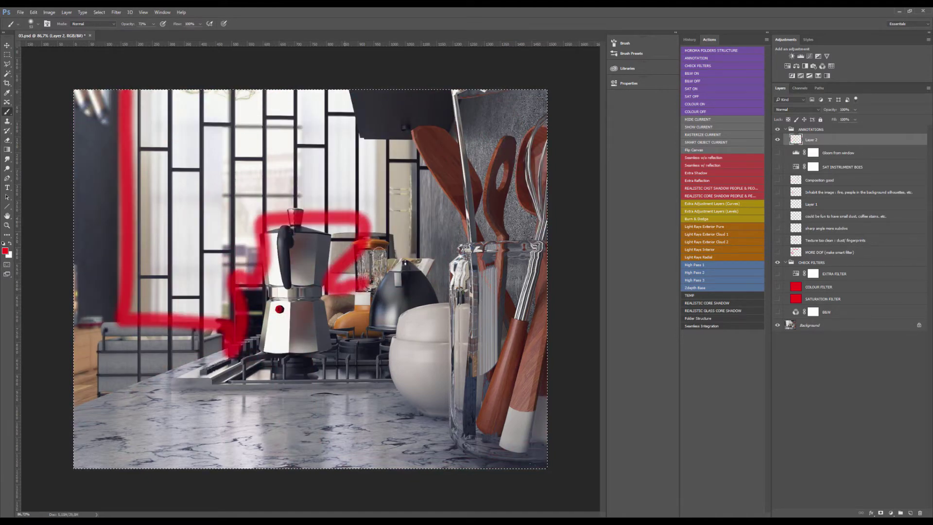
left_click_drag(411, 146, 407, 254)
mouse_move(335, 89)
left_mouse_down()
mouse_move(395, 143)
mouse_move(430, 151)
mouse_move(428, 211)
left_mouse_up()
scroll(290, 185, "down", 4)
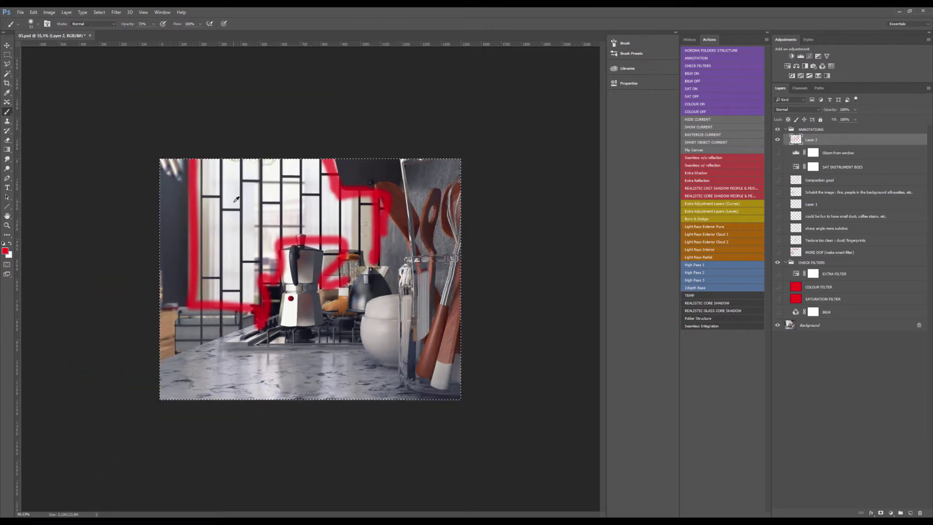
Paint wider red strokes across the window with a larger brush, and undo them together with the window outline
right_click(237, 198, "alt")
mouse_move(209, 170)
left_mouse_down()
mouse_move(187, 263)
mouse_move(200, 288)
mouse_move(262, 293)
mouse_move(273, 243)
mouse_move(329, 239)
left_mouse_up()
key("ctrl+alt+z")
key("ctrl+alt+z")
key("ctrl+alt+z")
key("ctrl+alt+z")
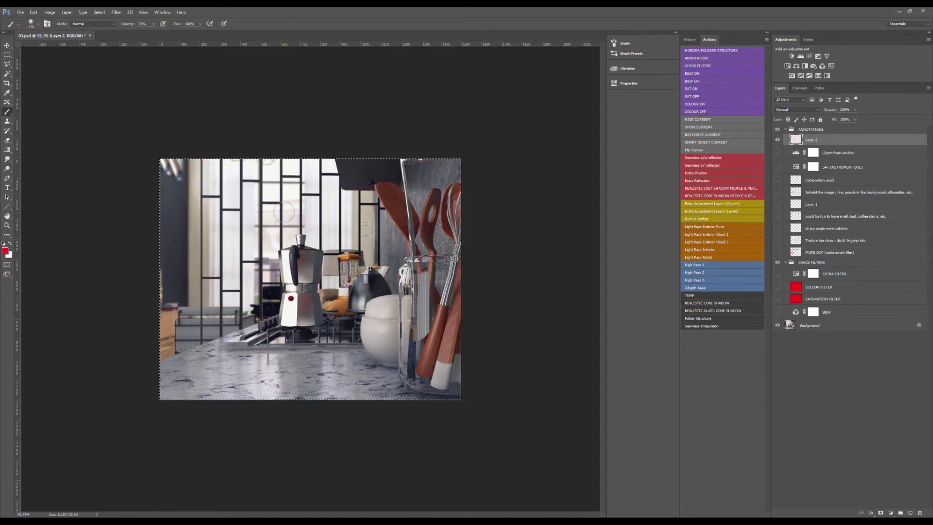
Paint a broad red stroke down the window and toward the moka pot, undo it and drop the selection
mouse_move(198, 168)
left_mouse_down()
mouse_move(197, 262)
mouse_move(247, 301)
mouse_move(306, 236)
mouse_move(296, 194)
left_mouse_up()
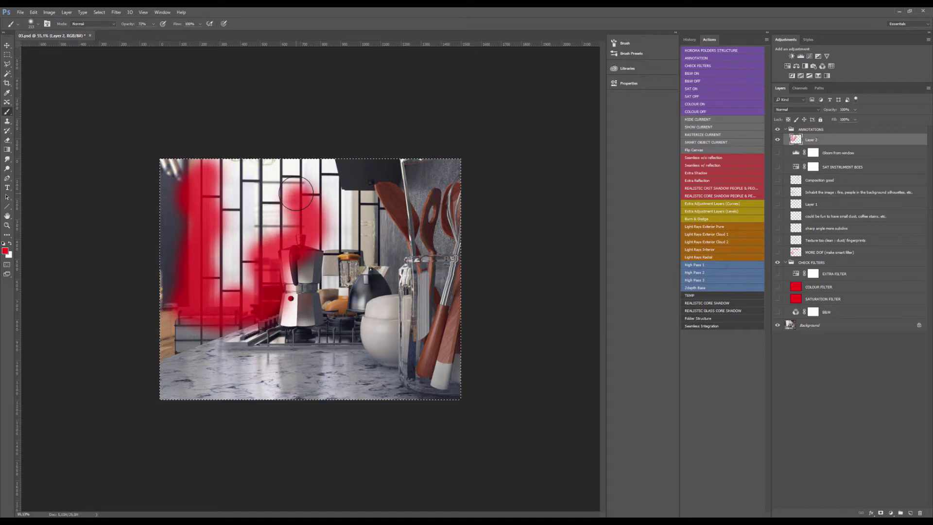
key("ctrl+alt+z")
key("ctrl+d")
key("v")
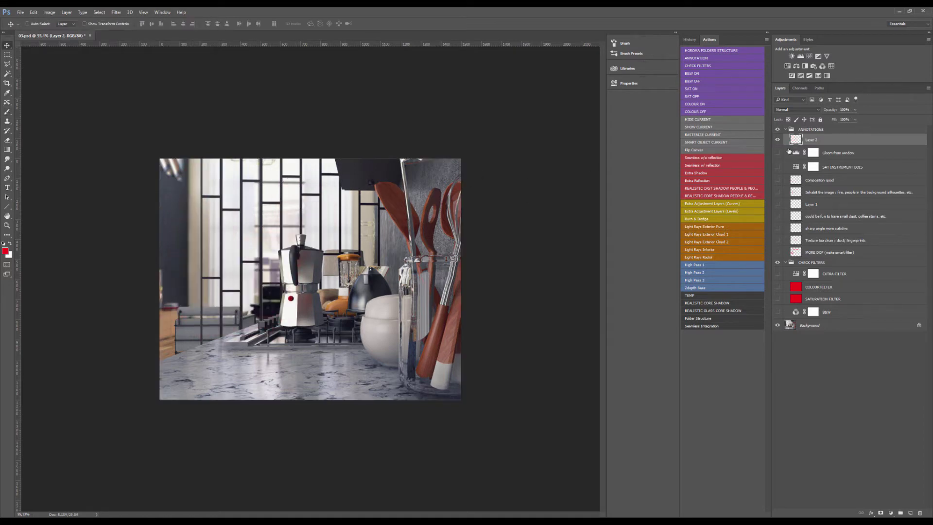
Stamp the visible image onto a new layer directly above the CHECK FILTERS group and convert it to a smart object
left_click(825, 130)
left_click(828, 263)
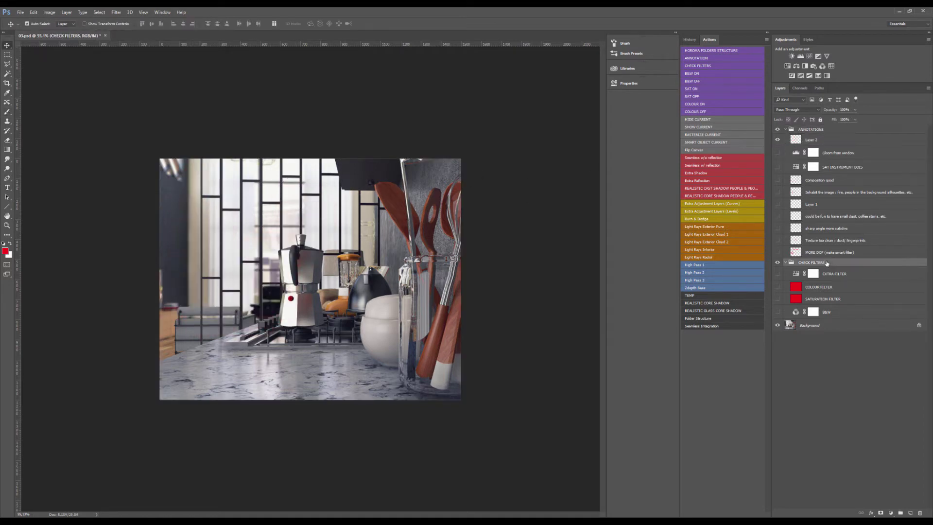
key("ctrl+shift+alt+e")
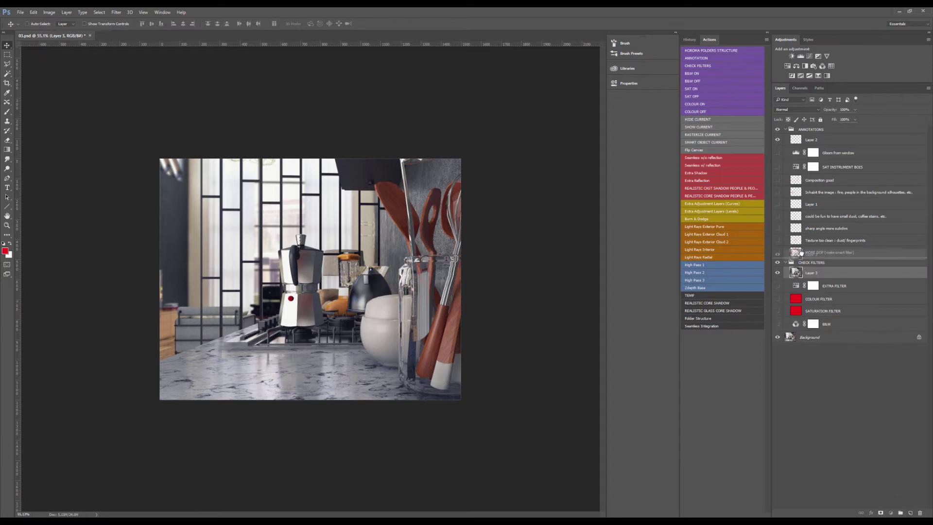
right_click(824, 265)
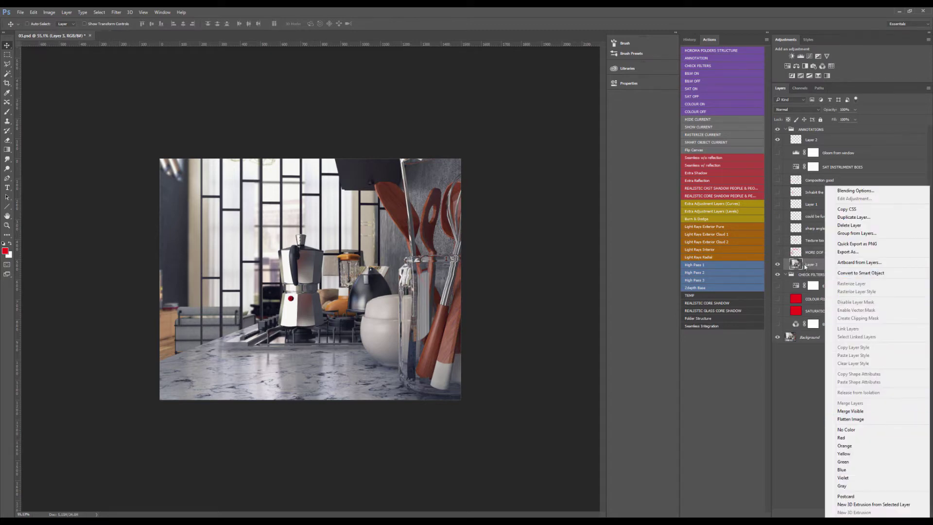
left_click(805, 264)
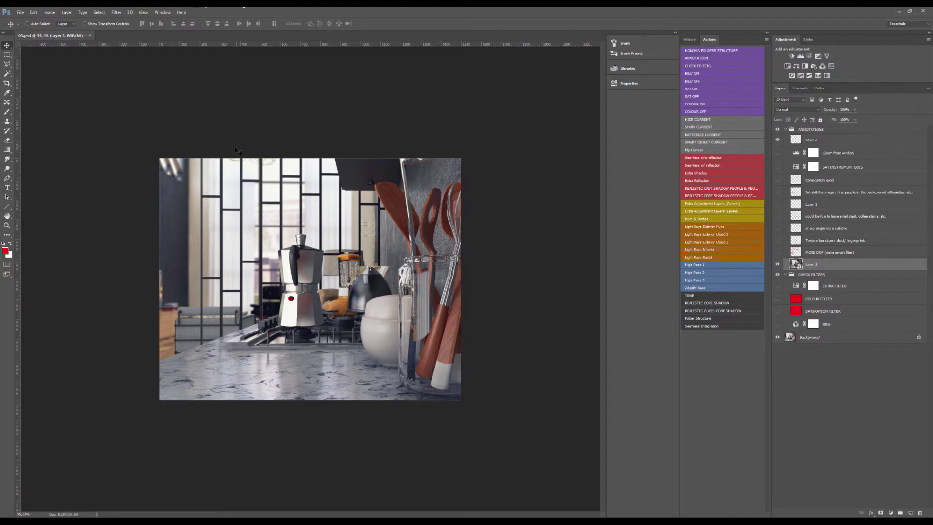
Apply a strong Gaussian Blur smart filter to the stamped render
key("ctrl+alt+f")
left_click_drag(361, 250, 377, 252)
key("Return")
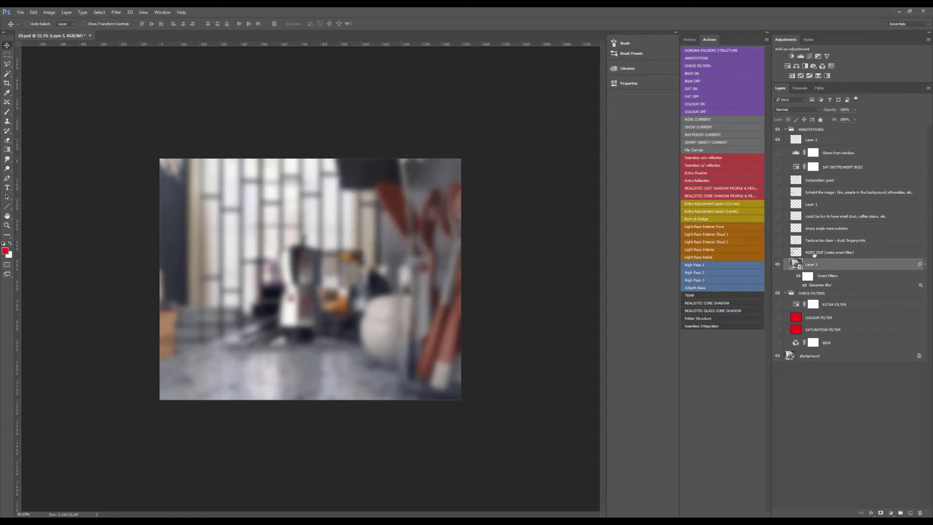
Add a layer mask to the blurred smart object and invert its filter mask to hide the blur
left_click(881, 513)
left_click(808, 276)
key("b")
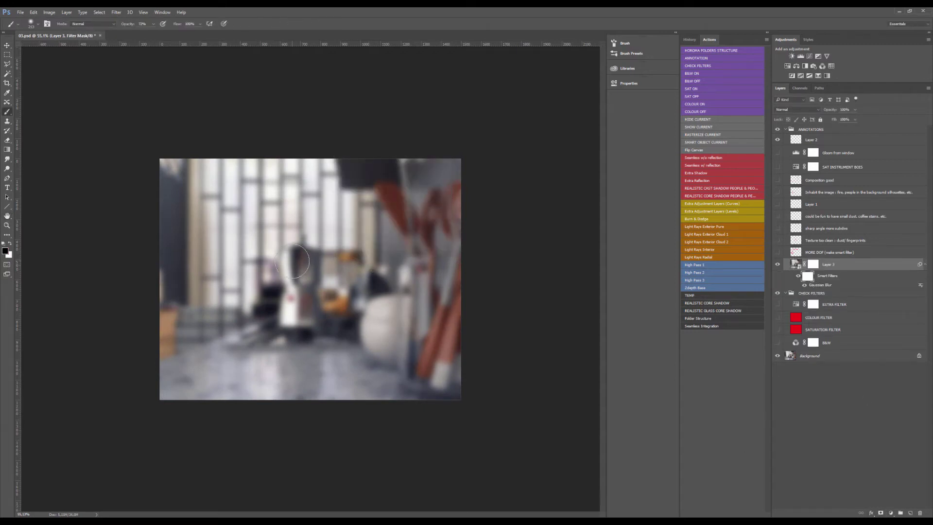
key("ctrl+i")
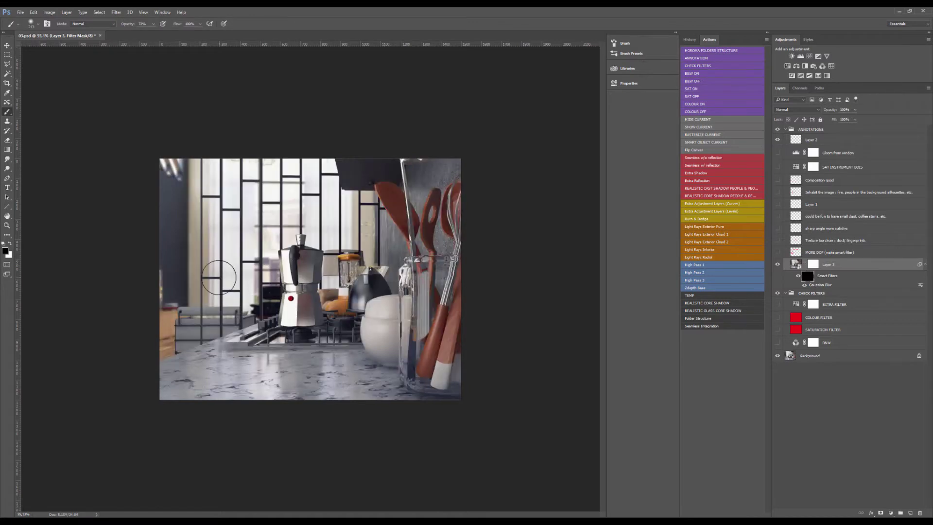
Paint white on the filter mask with a large soft brush to blur the window and the background beside the moka pot
right_click(225, 272, "alt")
key("x")
mouse_move(243, 168)
left_mouse_down()
mouse_move(185, 322)
mouse_move(226, 272)
mouse_move(175, 168)
mouse_move(228, 170)
mouse_move(271, 223)
mouse_move(323, 214)
mouse_move(351, 229)
mouse_move(353, 220)
mouse_move(330, 277)
mouse_move(364, 253)
mouse_move(367, 197)
mouse_move(338, 194)
mouse_move(326, 161)
left_mouse_up()
right_click(350, 224, "alt")
right_click(250, 260, "alt")
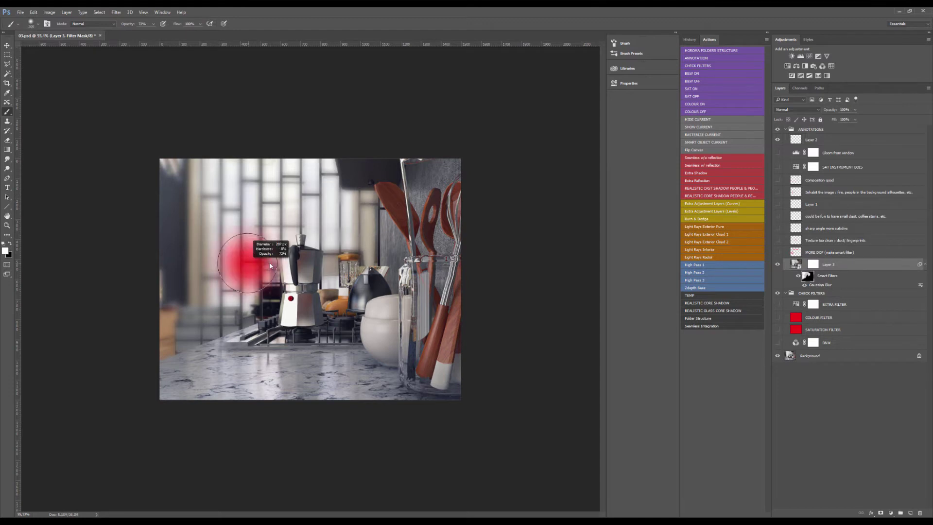
mouse_move(263, 272)
left_mouse_down()
mouse_move(251, 284)
mouse_move(256, 297)
left_mouse_up()
right_click(257, 279, "alt")
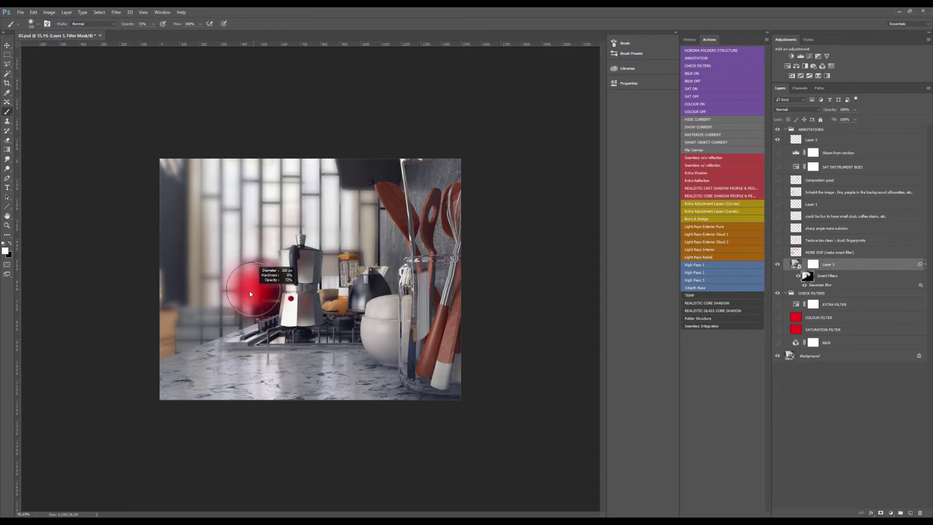
left_click_drag(250, 294, 243, 293)
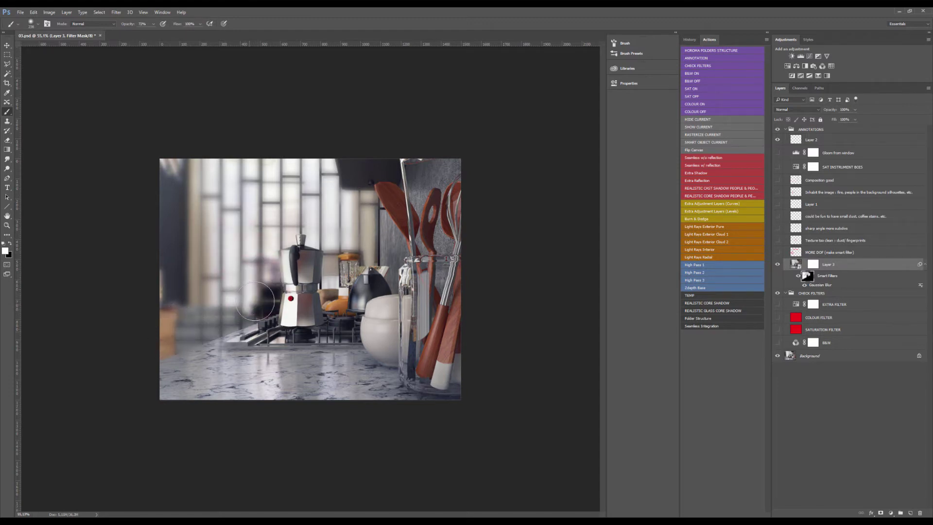
scroll(265, 275, "up", 8)
right_click(264, 276)
left_click_drag(247, 280, 204, 291)
Paint black on the filter mask along the moka pot's edge and the hob corner to restore their sharpness
key("x")
mouse_move(280, 242)
left_mouse_down()
mouse_move(261, 224)
mouse_move(270, 301)
mouse_move(271, 292)
mouse_move(254, 389)
left_mouse_up()
left_click_drag(192, 401, 213, 386)
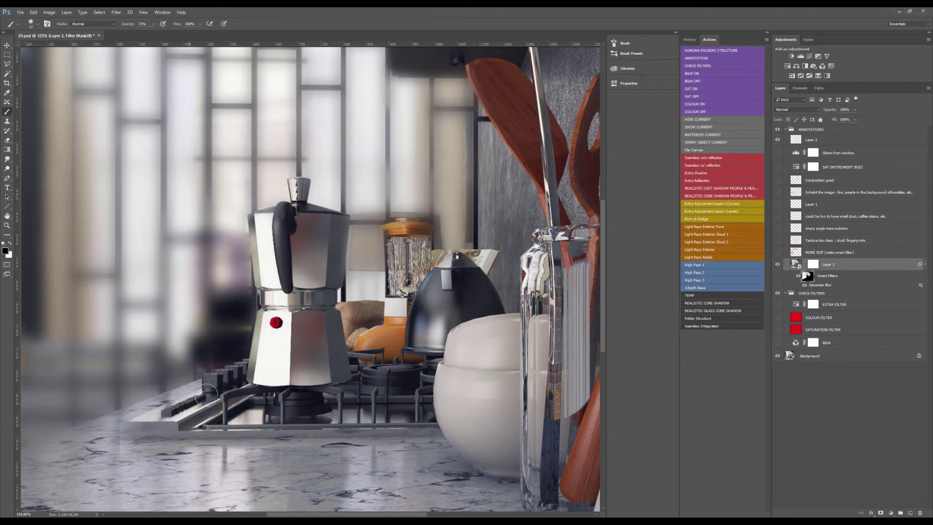
left_click_drag(167, 440, 243, 380)
key("bracketright")
key("bracketright")
key("bracketright")
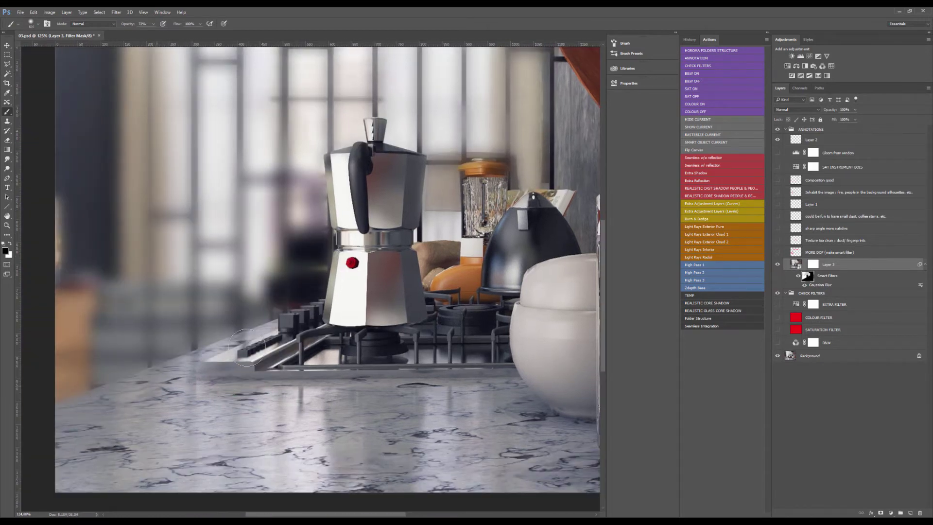
Hide and show the blurred layer to compare the whole image with and without the added depth of field
scroll(307, 302, "down", 5)
mouse_move(263, 272)
left_mouse_down()
mouse_move(250, 270)
mouse_move(268, 210)
mouse_move(248, 258)
mouse_move(276, 200)
left_mouse_up()
key("x")
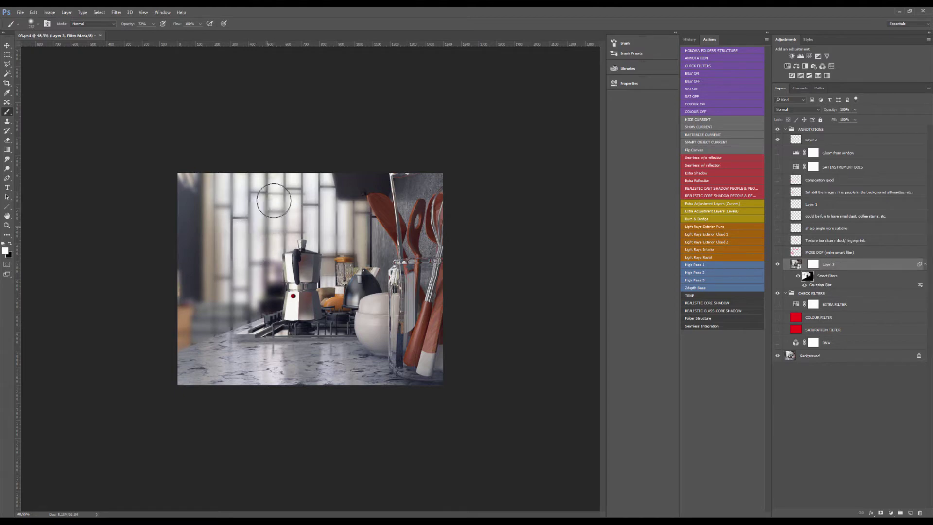
key("v")
left_click(778, 265)
left_click(777, 265)
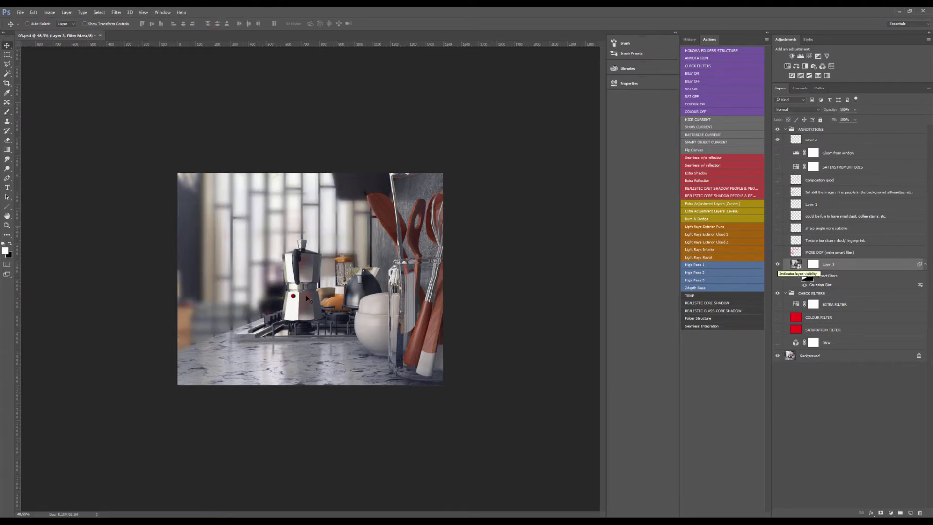
Lower the brush opacity and softly blur the objects behind the moka pot, around the blender and the wall beside the kettle
scroll(316, 282, "up", 5)
key("b")
right_click(346, 298, "alt")
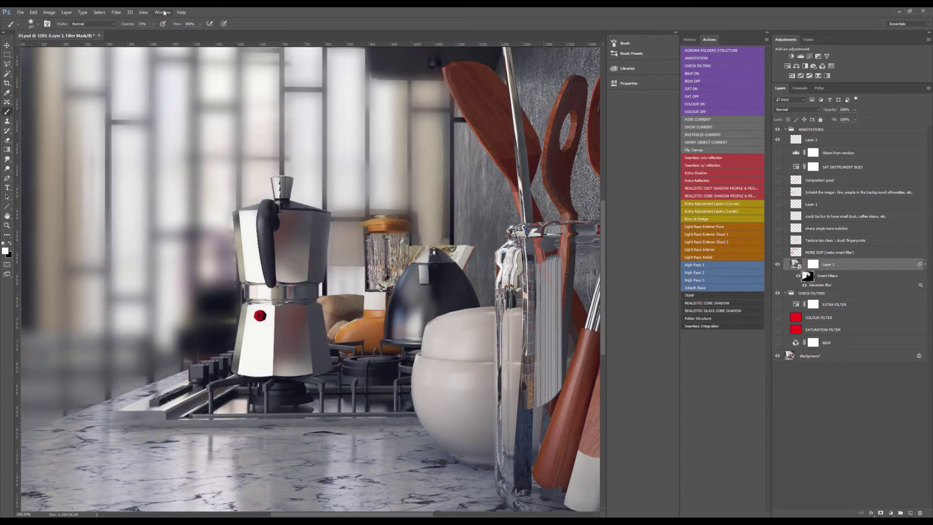
left_click(152, 24)
right_click(342, 315, "alt")
mouse_move(344, 306)
left_mouse_down()
mouse_move(336, 311)
mouse_move(351, 308)
mouse_move(333, 296)
mouse_move(328, 304)
mouse_move(359, 298)
mouse_move(370, 227)
left_mouse_up()
right_click(379, 233, "alt")
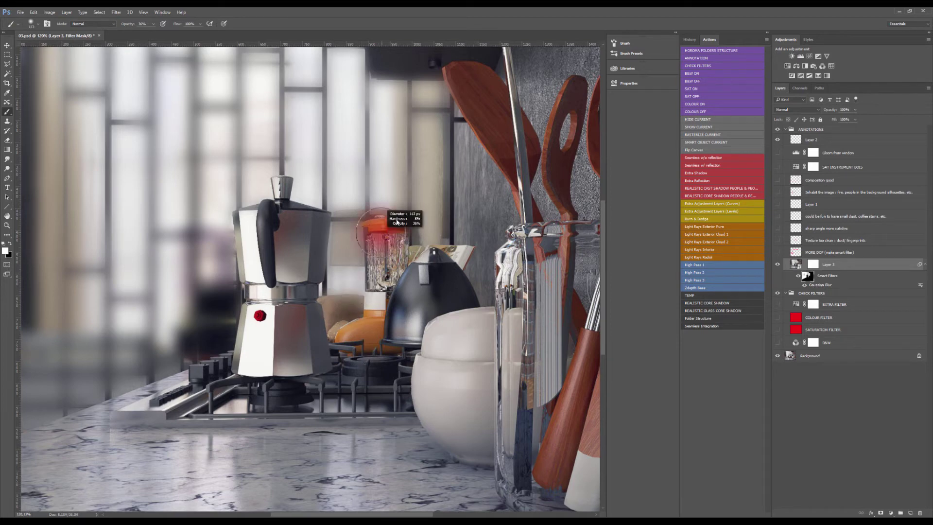
mouse_move(453, 197)
left_mouse_down()
mouse_move(436, 196)
mouse_move(457, 199)
left_mouse_up()
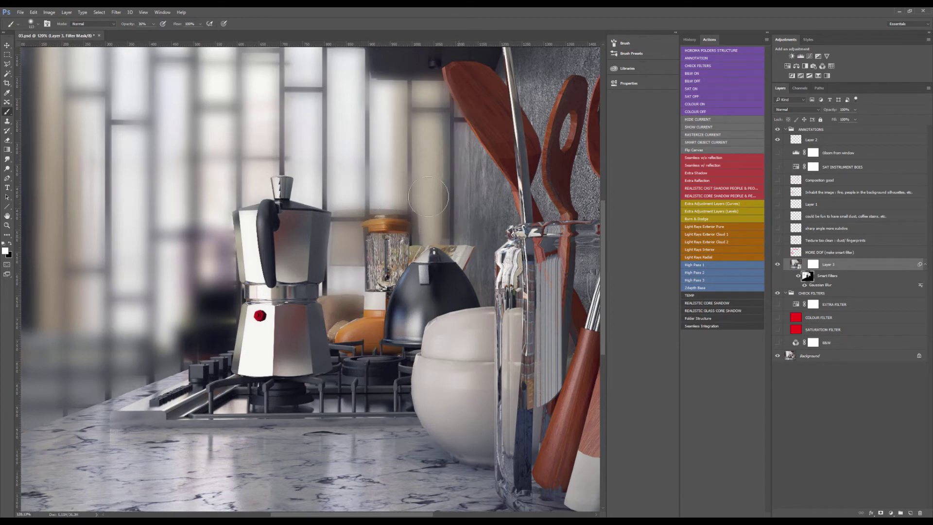
scroll(400, 147, "down", 7)
key("v")
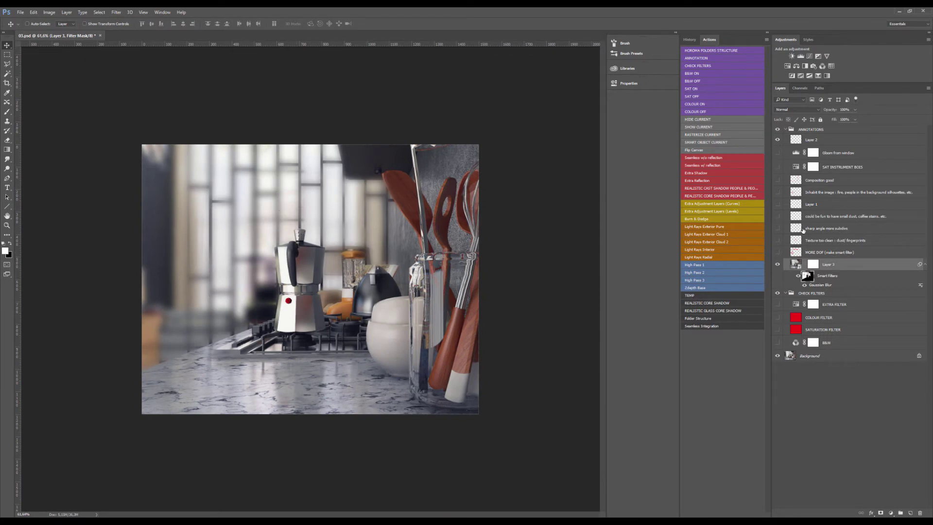
Move the blurred smart object below the B&W adjustment in the layer stack and view the image in black and white
left_click(777, 154)
left_click(778, 154)
left_click_drag(797, 264, 794, 349)
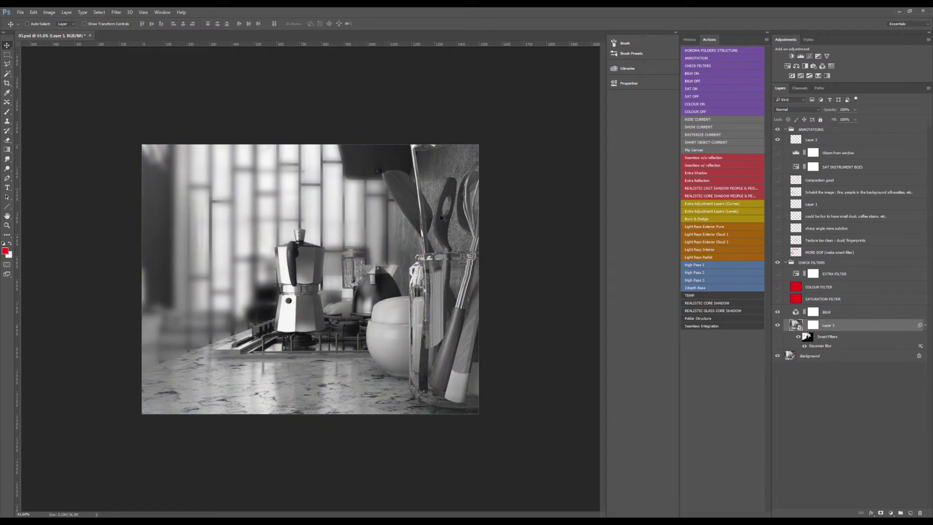
scroll(283, 251, "up", 2)
scroll(309, 279, "down", 3)
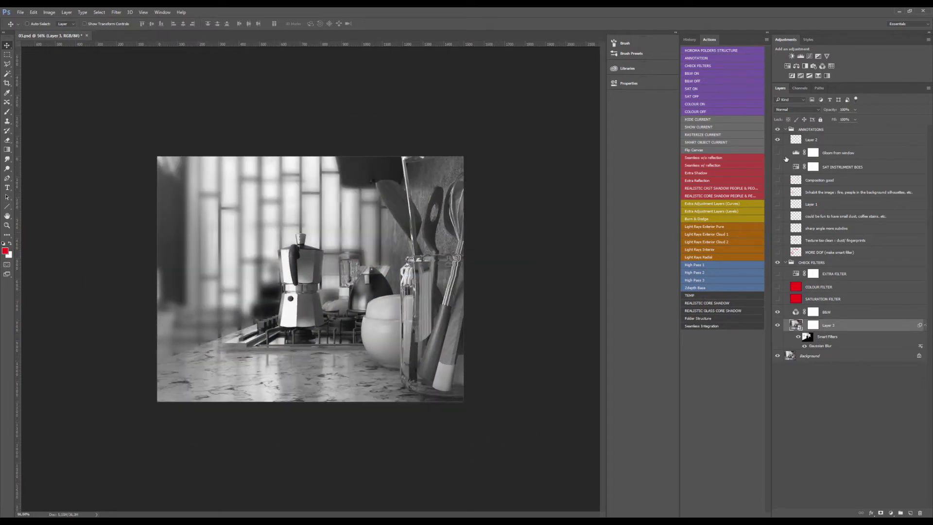
Show the window's Levels adjustment layer and run the Burn & Dodge action to add its layer group above it
left_click(777, 153)
double_click(795, 153)
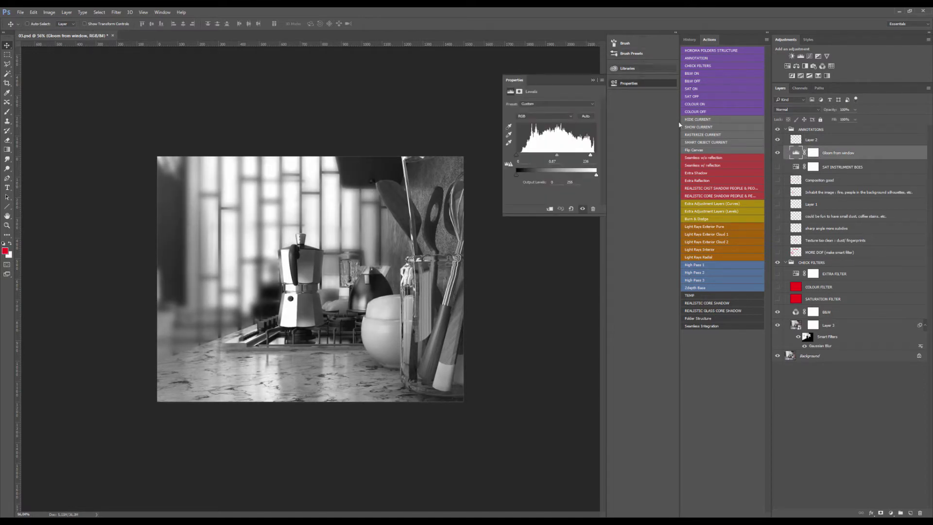
left_click(703, 222)
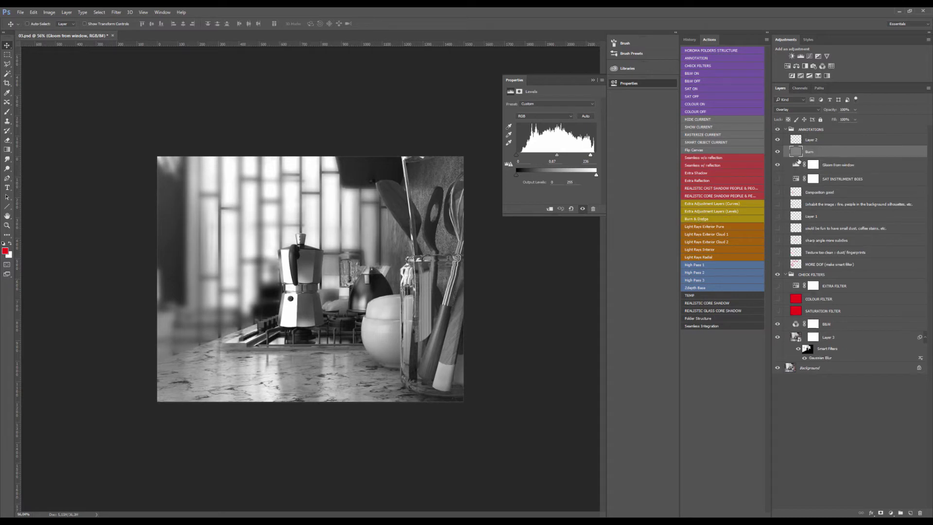
left_click(791, 150)
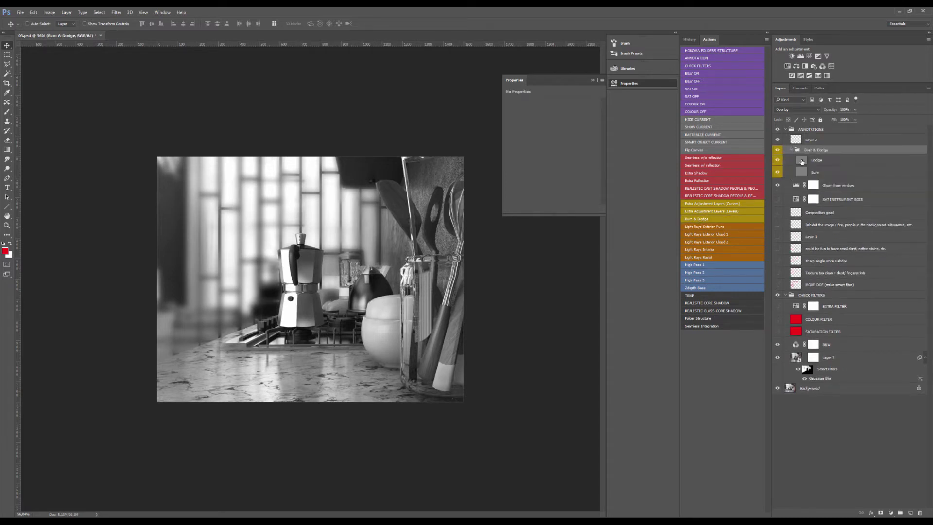
On the Dodge layer, set the Dodge tool to a soft round brush with 20% exposure
left_click(799, 162)
key("o")
left_click_drag(240, 233, 273, 231)
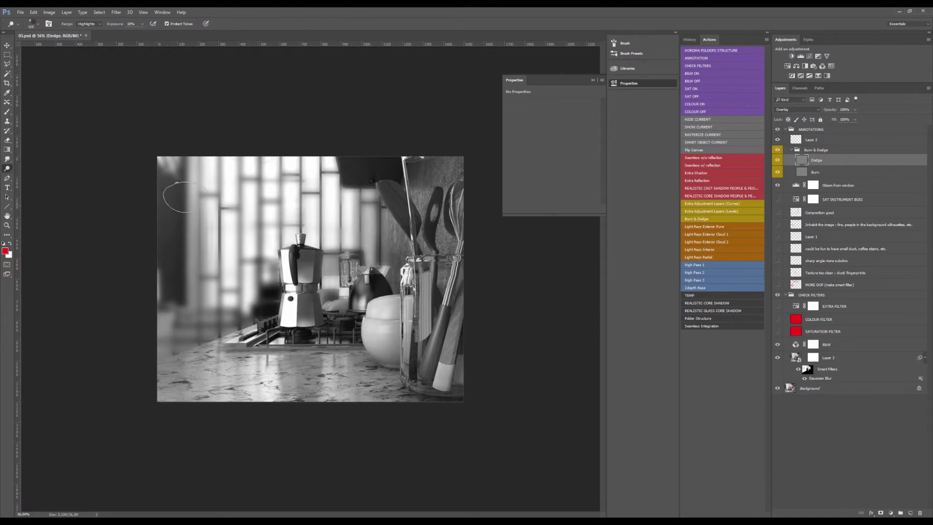
right_click(290, 226)
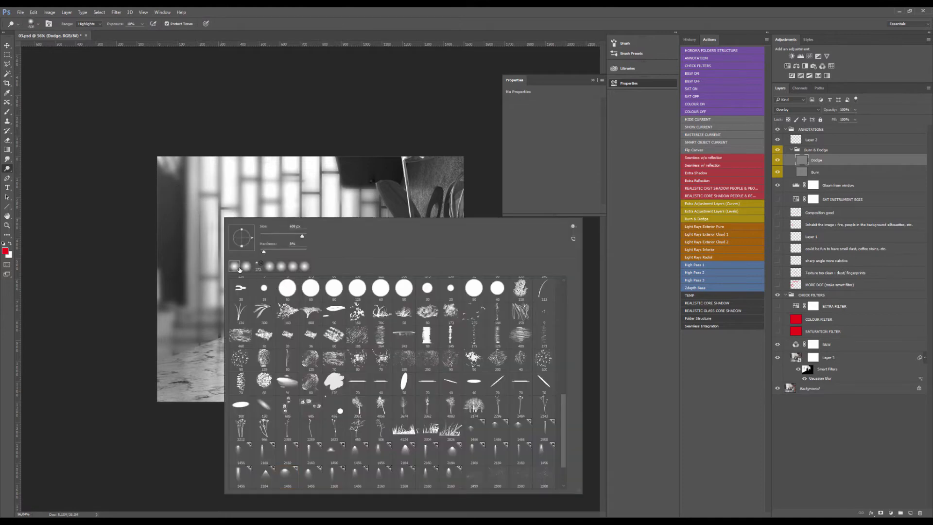
double_click(238, 268)
left_click(142, 24)
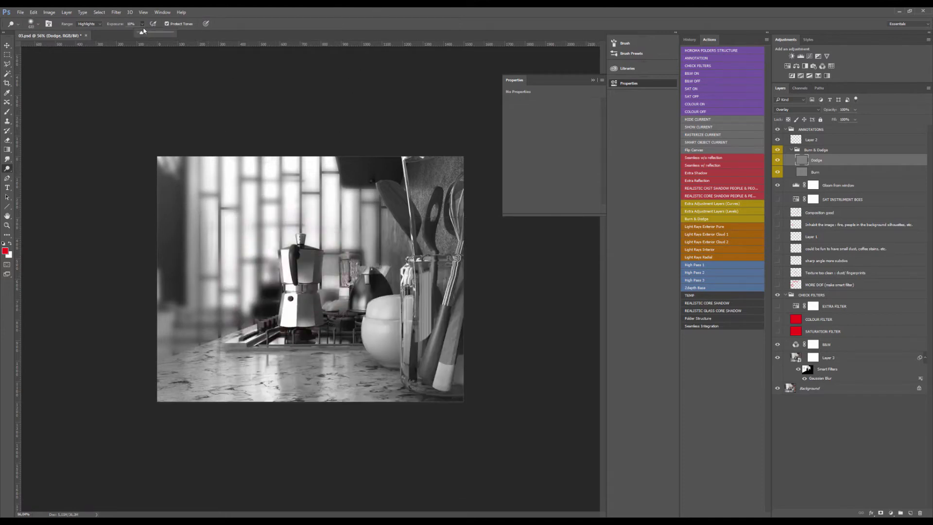
left_click_drag(147, 35, 146, 35)
Dodge the window to add glow, undo the last strokes and brighten the panes left of the moka pot again
mouse_move(243, 252)
left_mouse_down()
mouse_move(224, 252)
mouse_move(233, 208)
mouse_move(306, 206)
mouse_move(346, 227)
mouse_move(330, 192)
mouse_move(306, 194)
mouse_move(371, 237)
left_mouse_up()
left_click_drag(231, 191, 246, 192)
mouse_move(228, 191)
left_mouse_down()
mouse_move(208, 225)
mouse_move(199, 200)
mouse_move(187, 248)
mouse_move(204, 277)
left_mouse_up()
key("ctrl+alt+z")
key("ctrl+alt+z")
key("ctrl+alt+z")
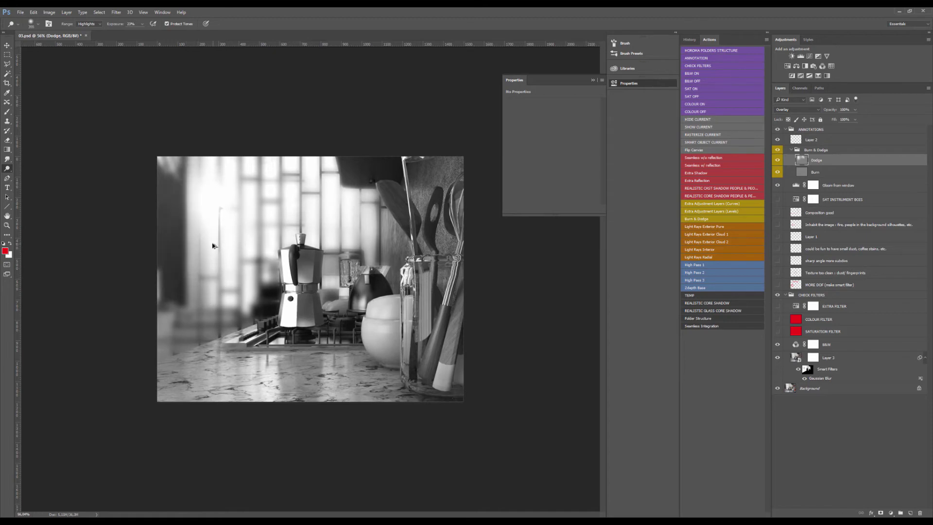
left_click_drag(209, 193, 198, 195)
mouse_move(208, 207)
left_mouse_down()
mouse_move(198, 319)
mouse_move(248, 270)
left_mouse_up()
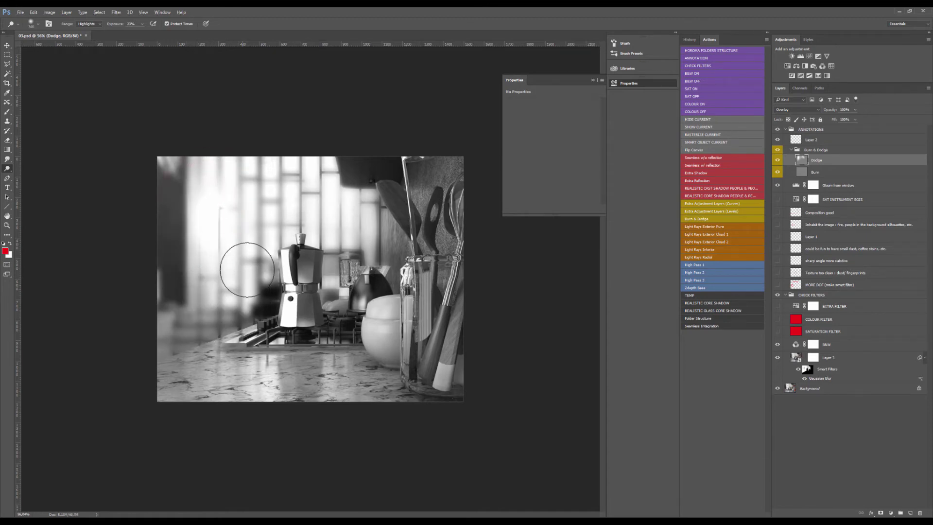
key("v")
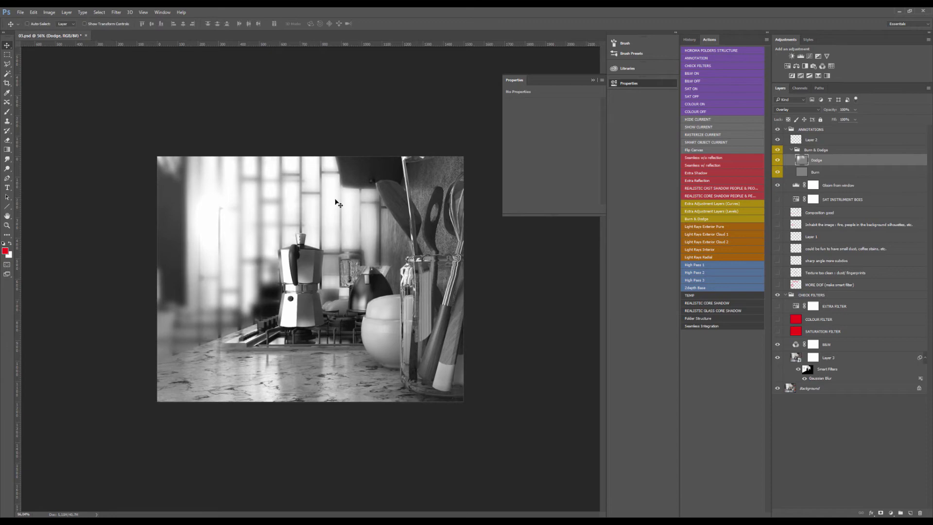
Reduce the blurred smart object's opacity to about 70%, comparing the image with the layer hidden and shown
left_click(802, 357)
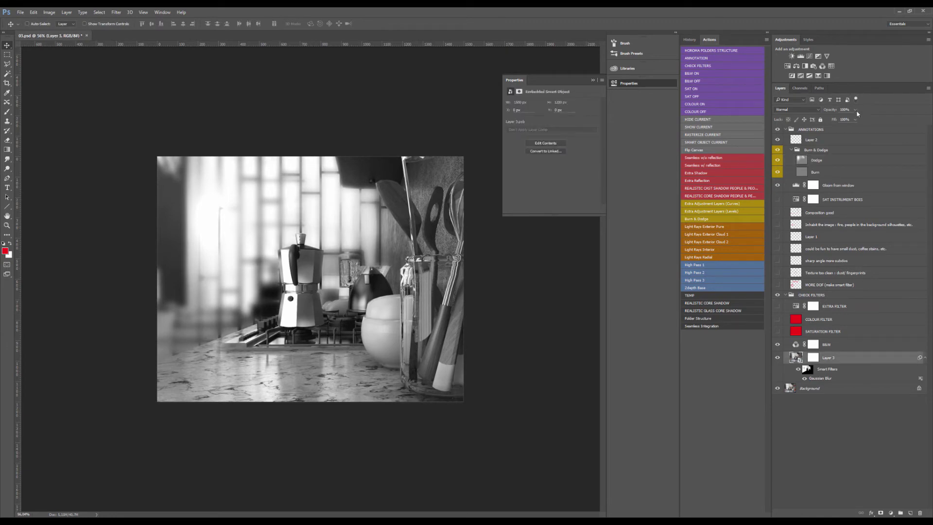
left_click_drag(844, 119, 842, 120)
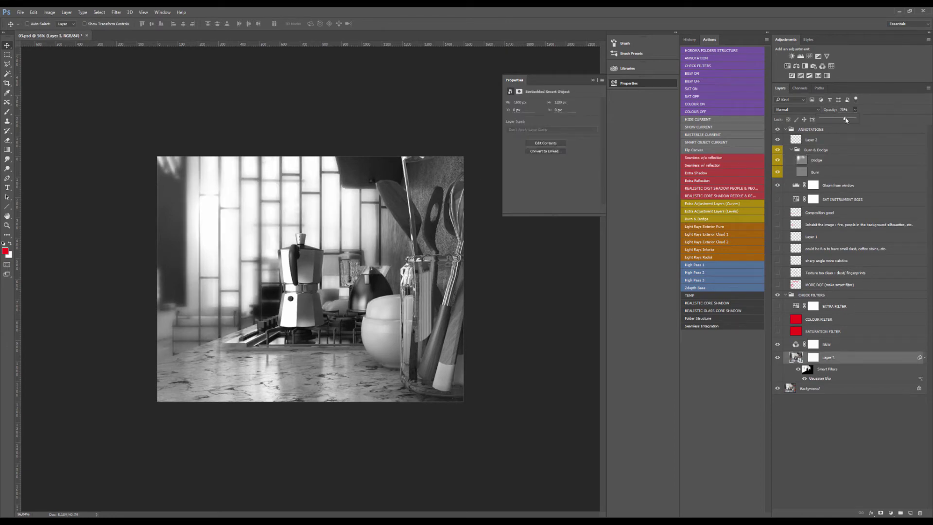
left_click(777, 357)
left_click(777, 357)
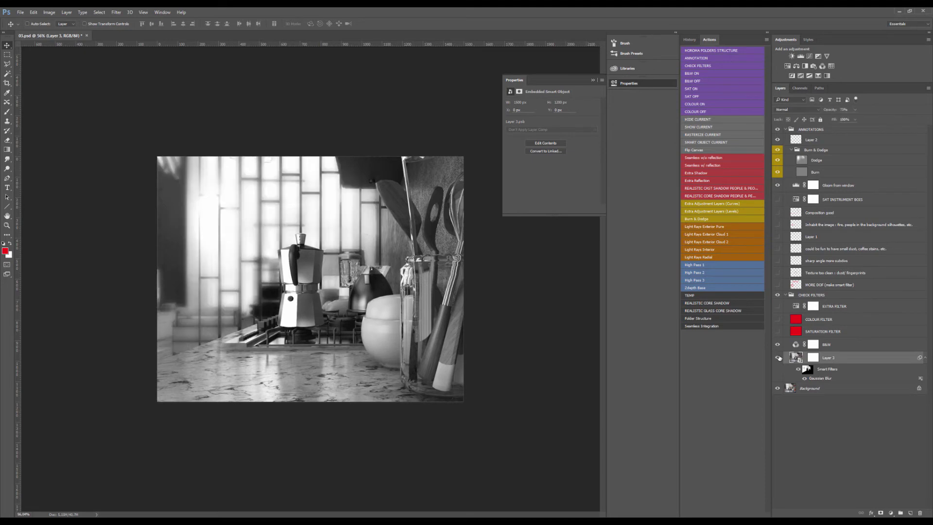
left_click(778, 357)
left_click(777, 357)
left_click_drag(850, 121, 848, 120)
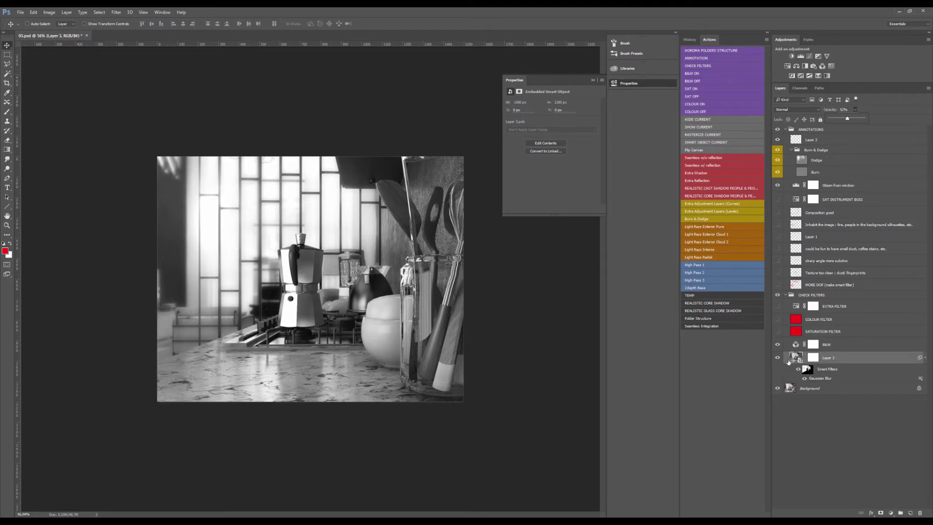
left_click_drag(851, 121, 852, 120)
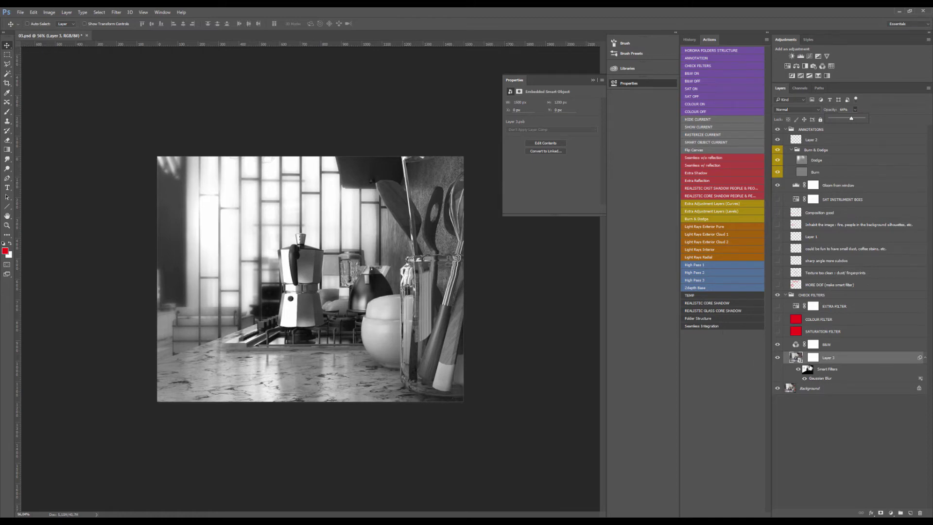
left_click_drag(854, 120, 856, 120)
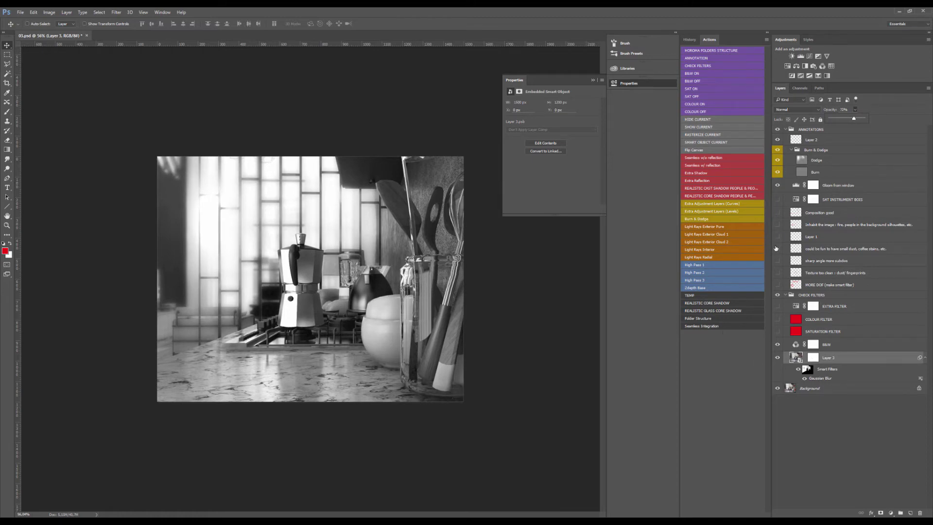
Turn off the black-and-white check and compare the color image with the blurred smart object hidden and shown
left_click(777, 358)
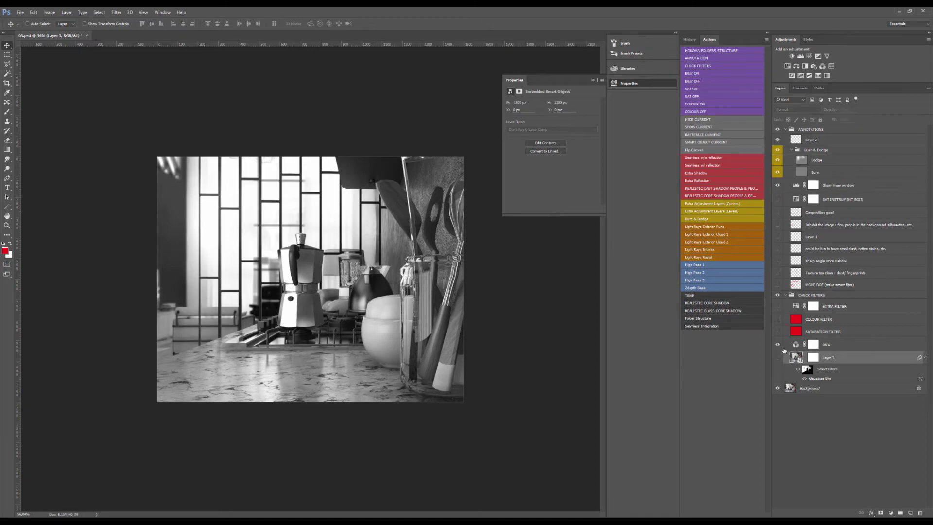
left_click(777, 344)
left_click(777, 357)
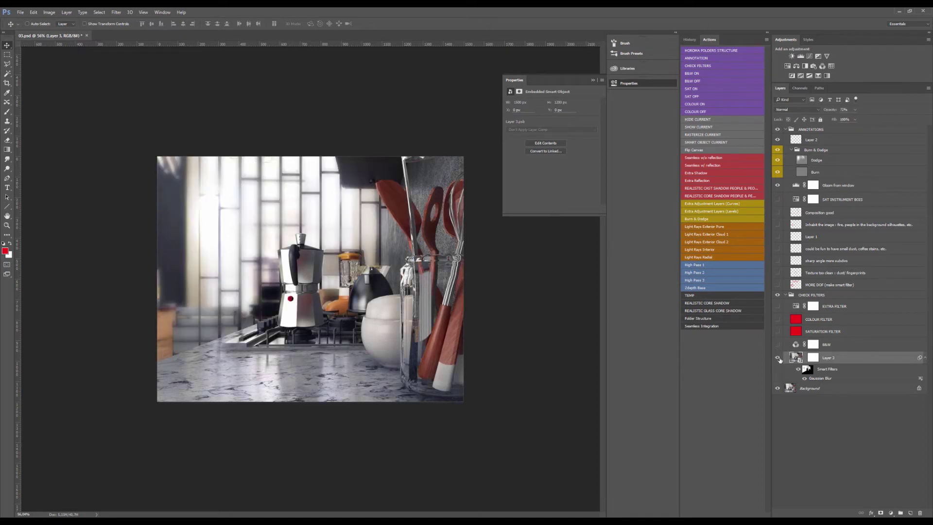
left_click(777, 358)
left_click(777, 358)
Make Layer 2 in the ANNOTATIONS group active for painting with the Brush tool and collapse the properties display
left_click(793, 199)
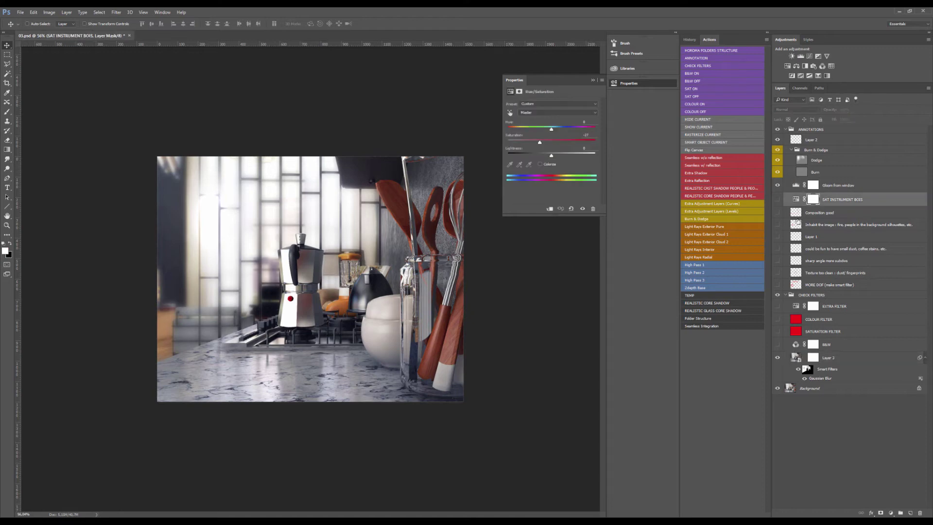
left_click(796, 212)
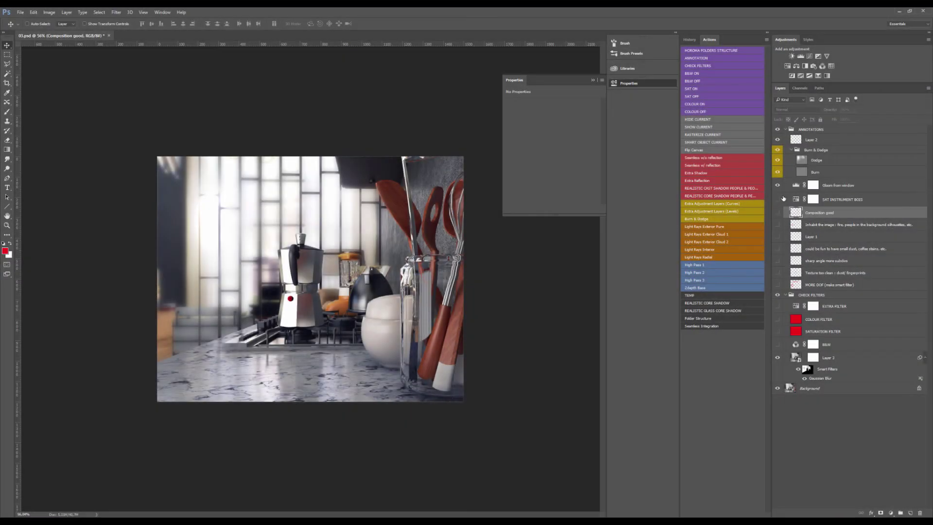
left_click(816, 141)
key("b")
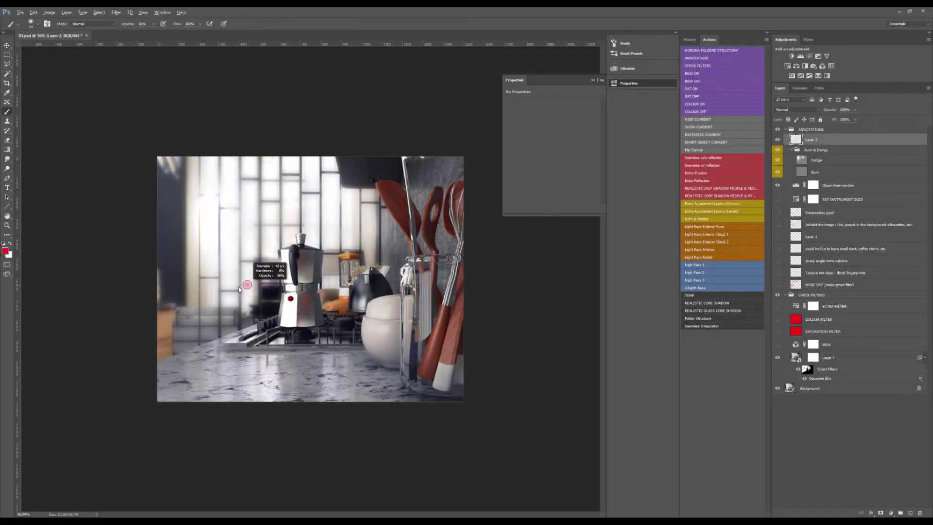
left_click(594, 80)
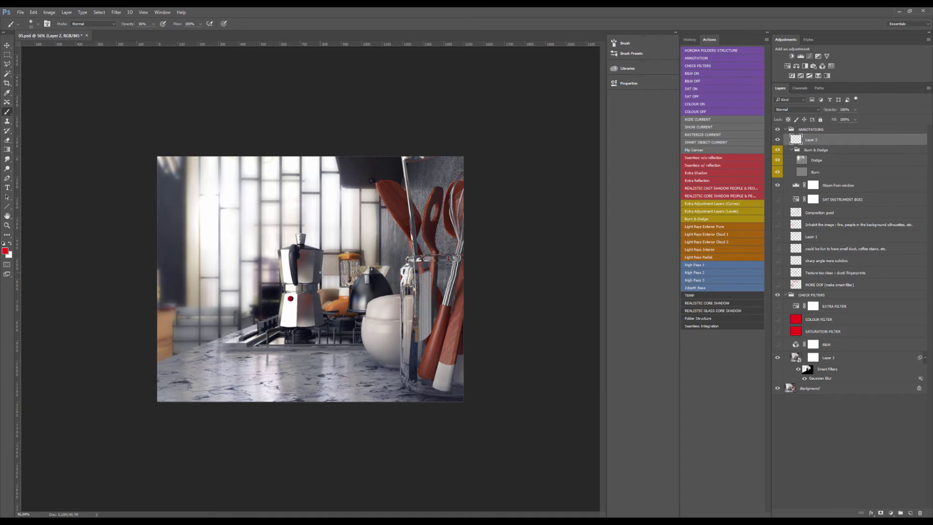
Brush red marks along the faceted top edges of the slotted spatula and the large wooden spatula beside it
scroll(349, 280, "up", 3)
scroll(583, 112, "up", 5)
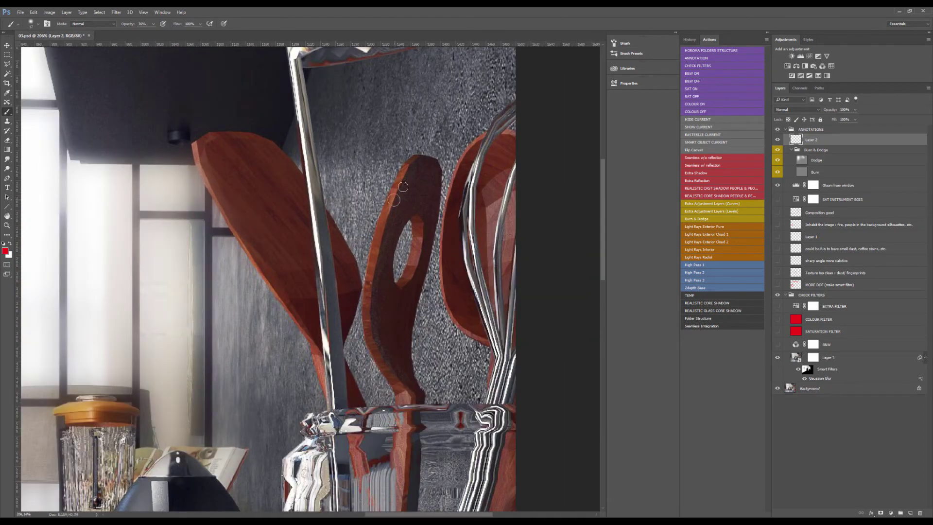
mouse_move(414, 163)
left_mouse_down()
mouse_move(366, 243)
mouse_move(416, 159)
left_mouse_up()
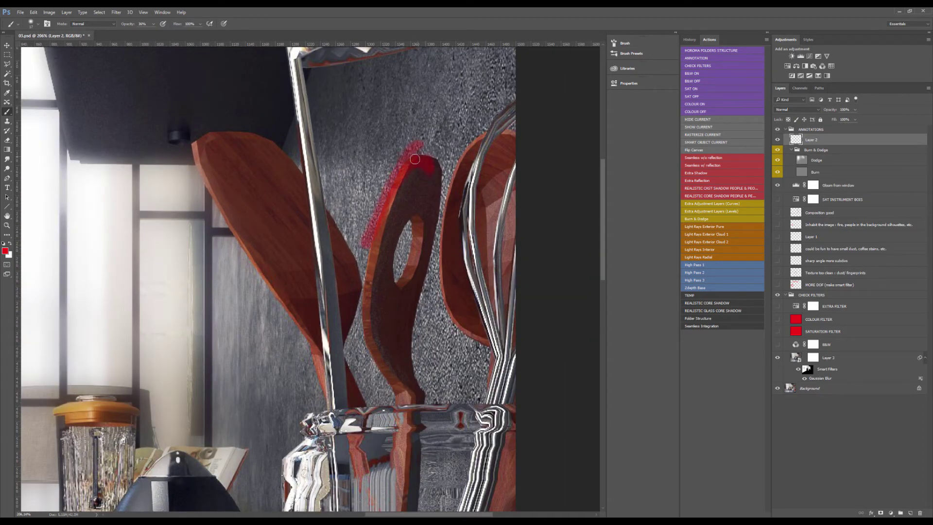
right_click(205, 150, "alt")
key("bracketright")
left_click_drag(197, 144, 204, 183)
scroll(294, 215, "down", 2)
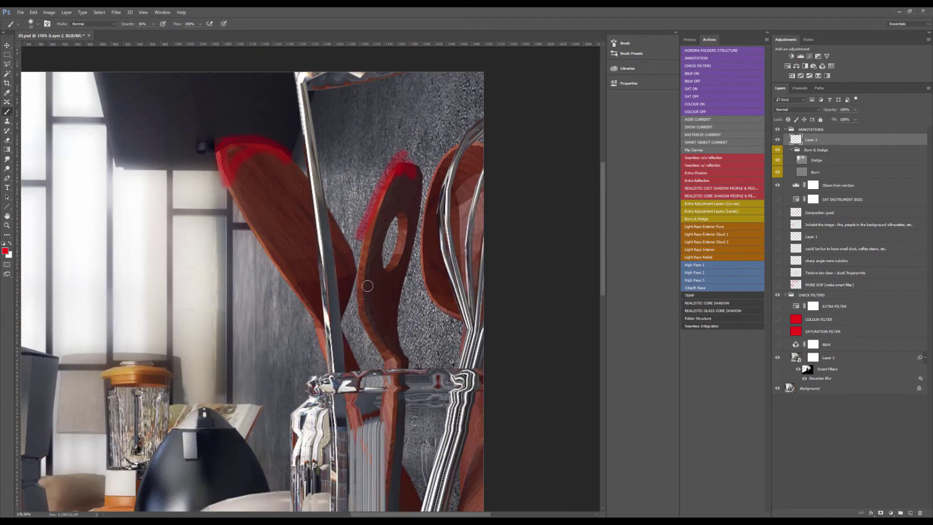
Paint two red bands across the large spatula's lower blade and mark the round spoon behind the whisk
scroll(340, 296, "up", 3)
left_click_drag(328, 244, 350, 233)
left_click_drag(262, 276, 364, 272)
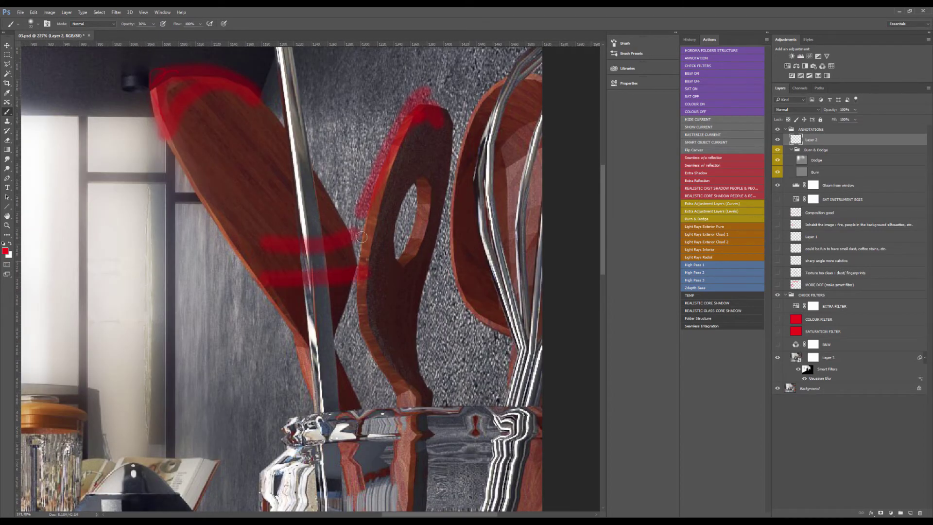
scroll(370, 263, "down", 5)
scroll(444, 214, "up", 4)
mouse_move(459, 117)
left_mouse_down()
mouse_move(415, 249)
mouse_move(409, 311)
mouse_move(419, 180)
left_mouse_up()
scroll(407, 200, "down", 3)
Reset the foreground color from the sampled brown to a bright, fully saturated red
scroll(366, 115, "up", 2)
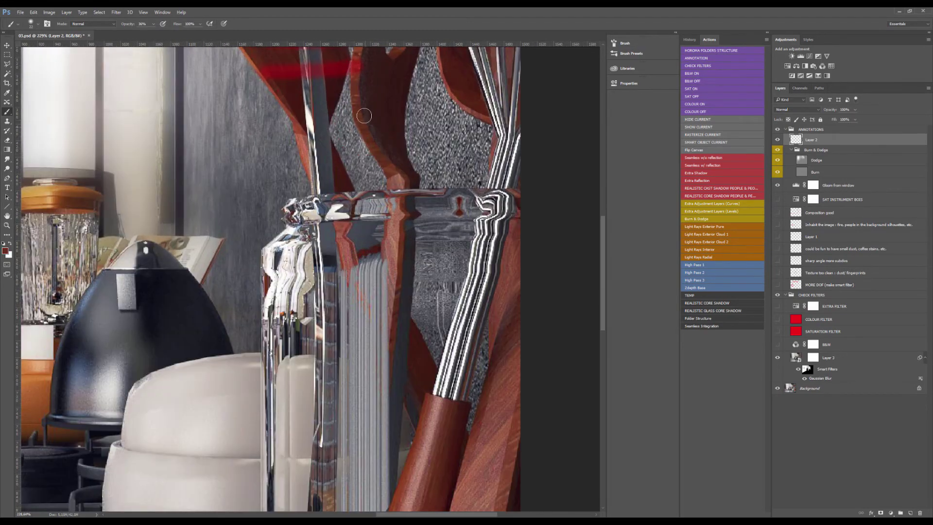
left_click_drag(360, 130, 380, 161)
left_click(5, 250)
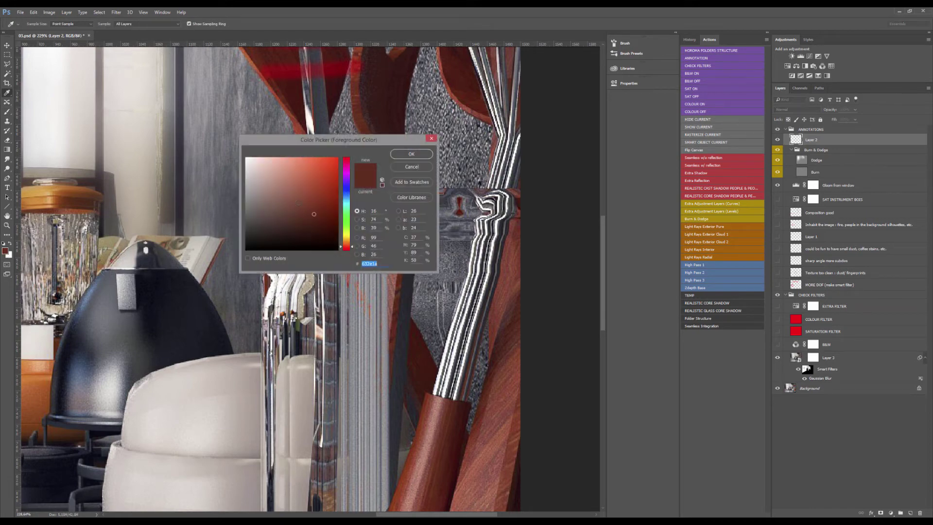
left_click(338, 158)
left_click(347, 158)
left_click(396, 156)
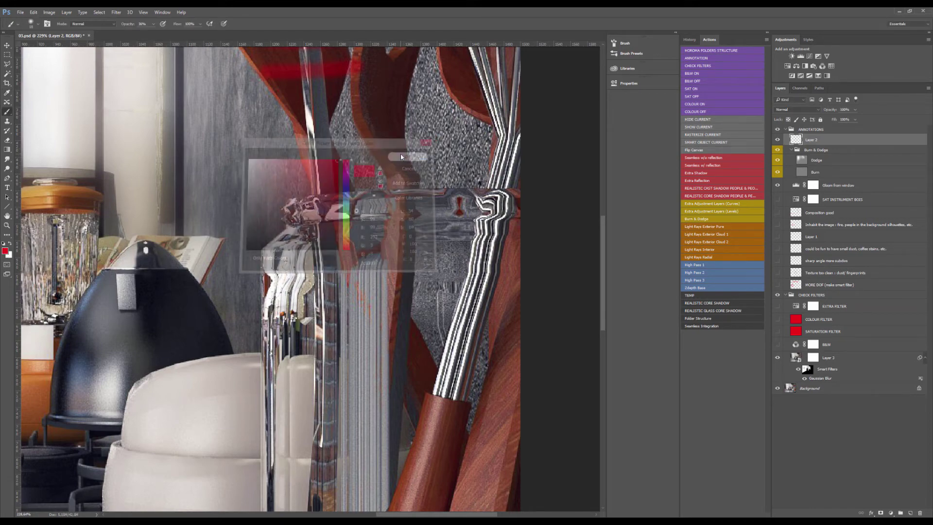
Brush red over the glass jar's rim and shoulder on the side facing the kettle
scroll(340, 190, "down", 2)
mouse_move(325, 192)
left_mouse_down()
mouse_move(310, 219)
mouse_move(317, 216)
mouse_move(298, 236)
left_mouse_up()
key("bracketleft")
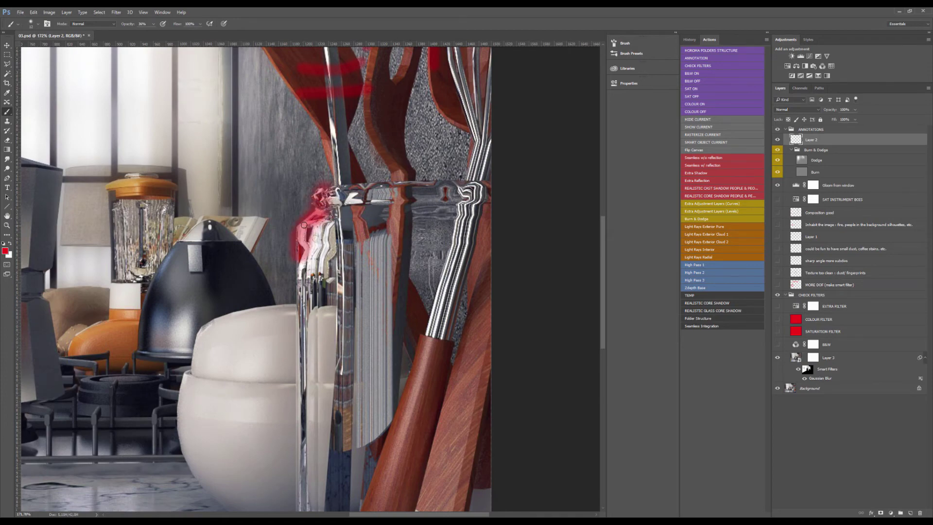
scroll(292, 227, "up", 4)
right_click(301, 217)
key("Escape")
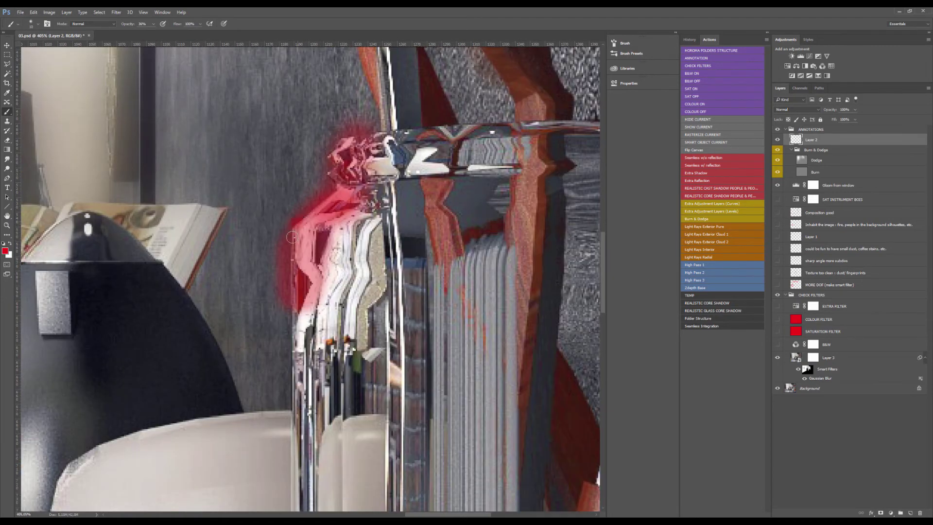
Select the whole canvas and clear all red marks from the annotation layer
scroll(381, 196, "down", 6)
key("ctrl+a")
key("Delete")
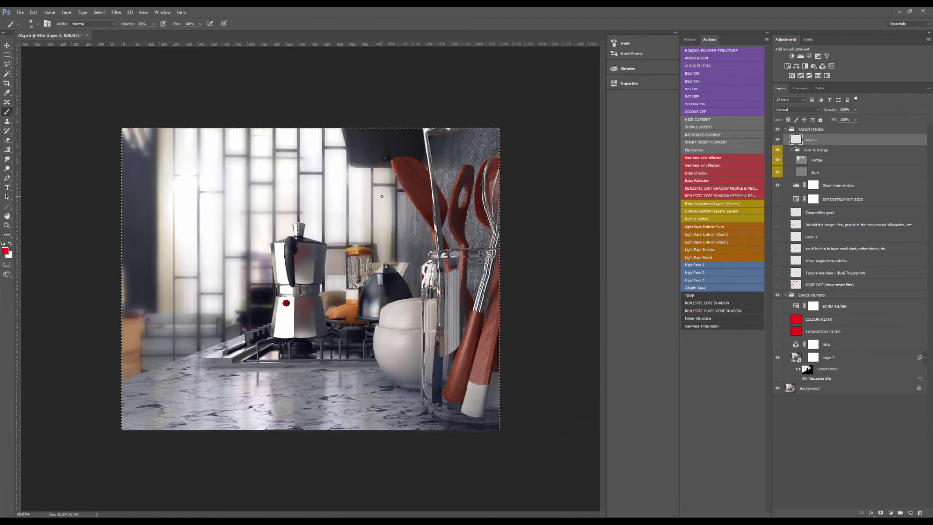
Enlarge the soft brush and paint a red outline around the moka pot
key("bracketright")
key("bracketright")
key("bracketright")
key("bracketright")
key("bracketright")
mouse_move(265, 346)
left_mouse_down()
mouse_move(268, 270)
mouse_move(283, 230)
mouse_move(334, 309)
left_mouse_up()
Raise the brush opacity to 77% and clear the red outline around the moka pot
key("7")
key("7")
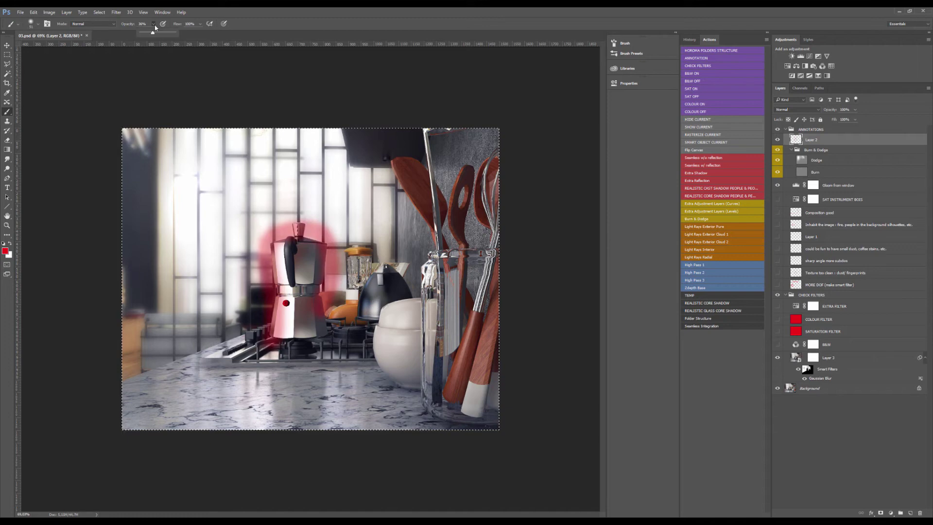
key("Delete")
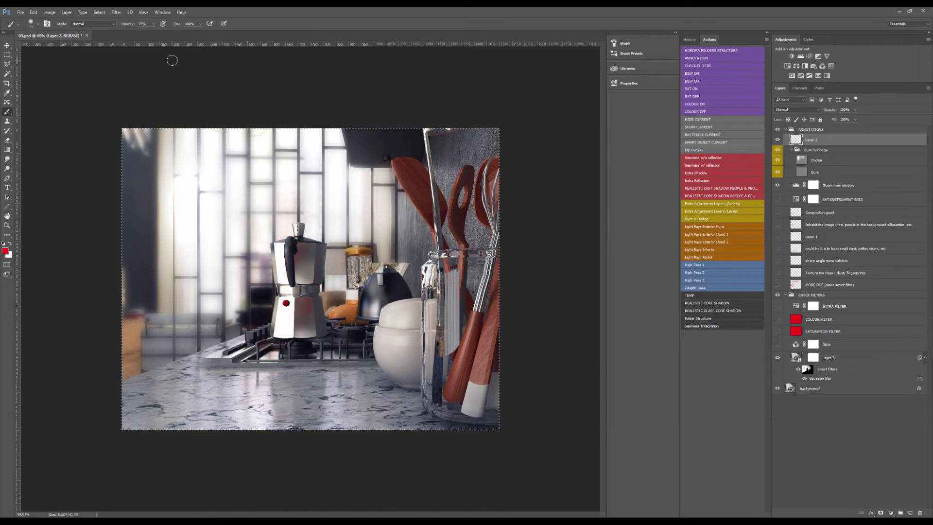
Trace the hob's front edge with a thin red line from its outer corner to the white bowl
scroll(177, 431, "up", 8, "alt")
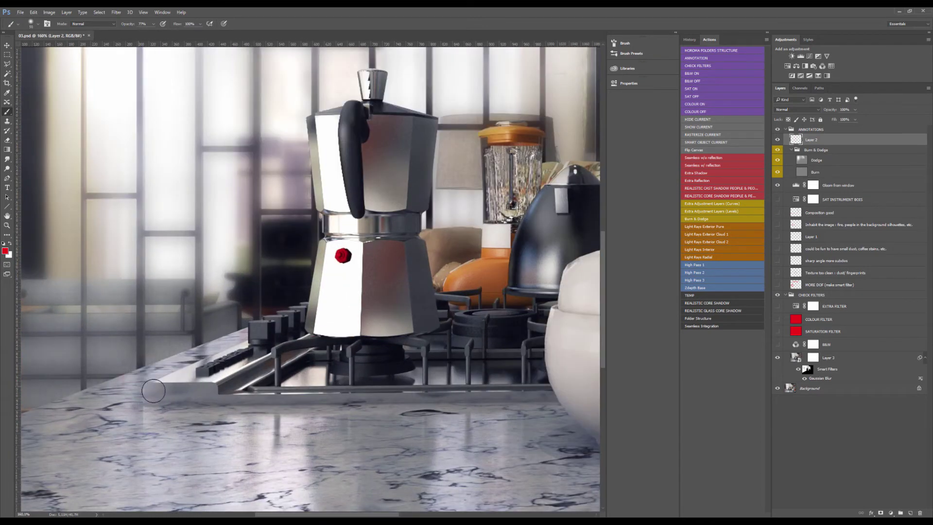
scroll(161, 383, "up", 2)
left_click_drag(129, 384, 239, 380)
scroll(234, 388, "down", 8)
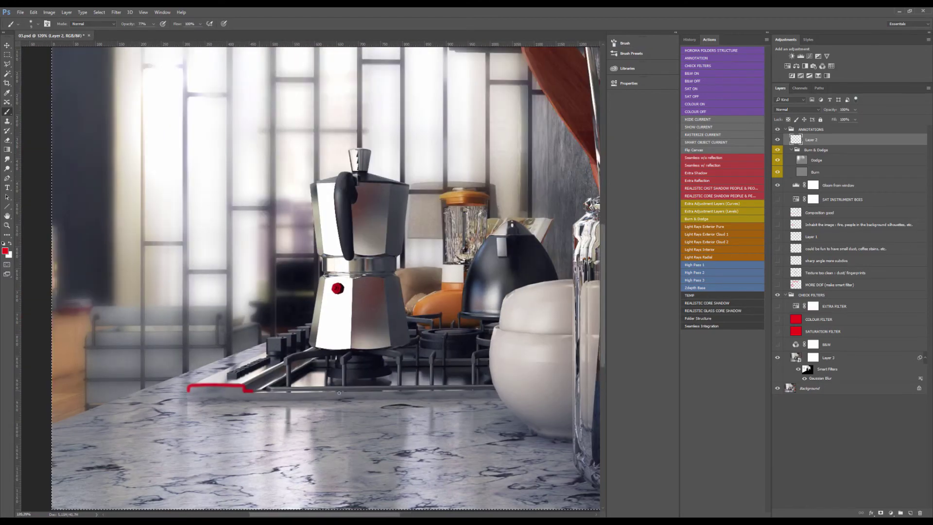
left_click(492, 388, "shift")
left_click_drag(531, 377, 316, 375)
scroll(278, 375, "up", 5)
left_click_drag(313, 337, 316, 337)
scroll(326, 268, "down", 2)
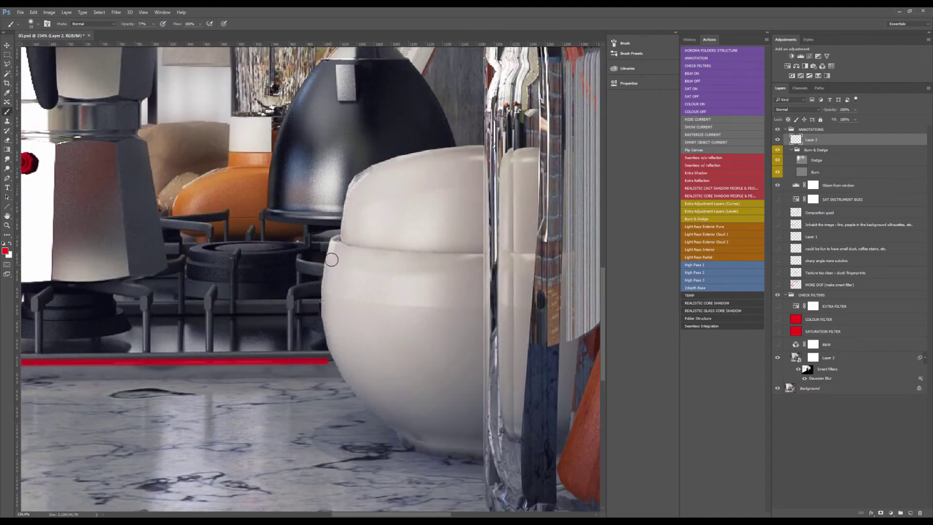
Trace the lower bowl's outer curve in red, undo the strokes and redraw the curve with a thinner line
mouse_move(331, 259)
left_mouse_down()
mouse_move(322, 278)
mouse_move(362, 396)
mouse_move(382, 411)
left_mouse_up()
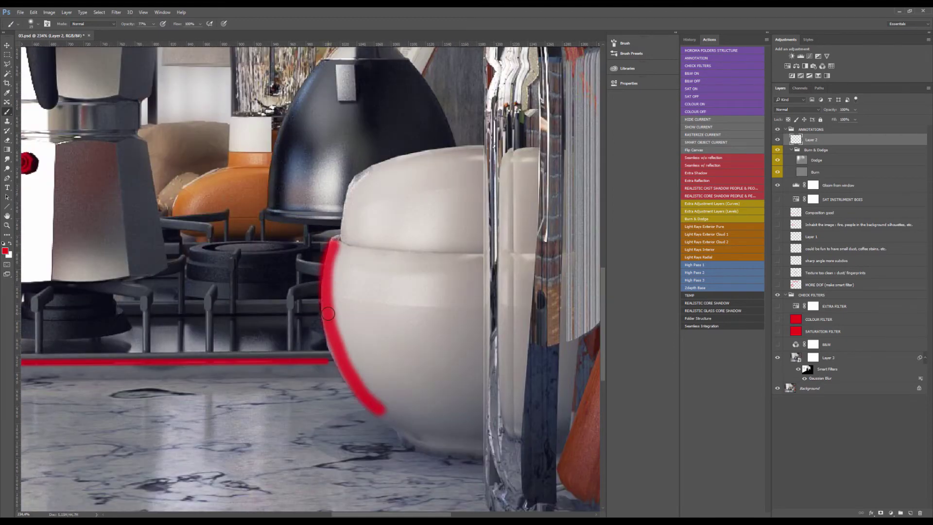
key("ctrl+alt+z")
key("ctrl+alt+z")
mouse_move(330, 315)
left_mouse_down()
mouse_move(321, 301)
mouse_move(340, 363)
mouse_move(393, 431)
left_mouse_up()
left_click(319, 294)
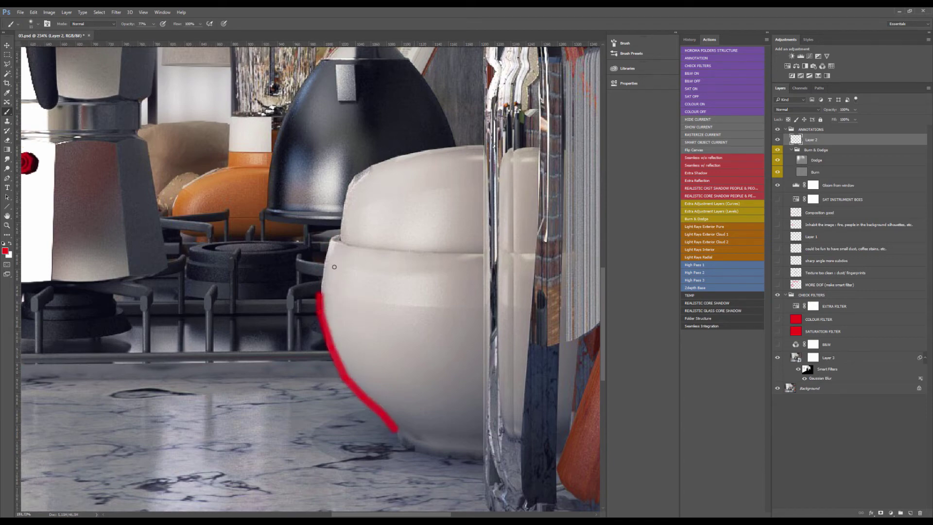
Inspect the moka pot, kettle and bowls up close and undo the red line on the bowl
scroll(342, 278, "down", 5)
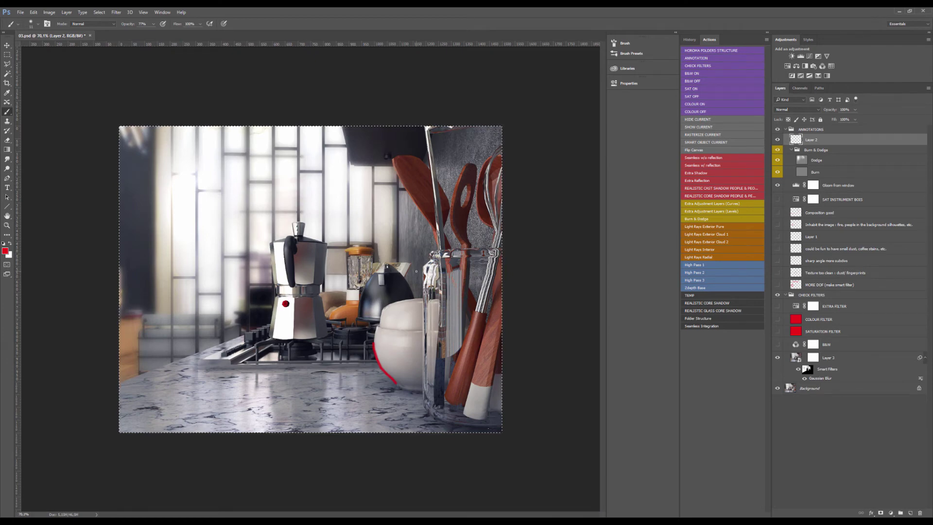
scroll(302, 281, "up", 3)
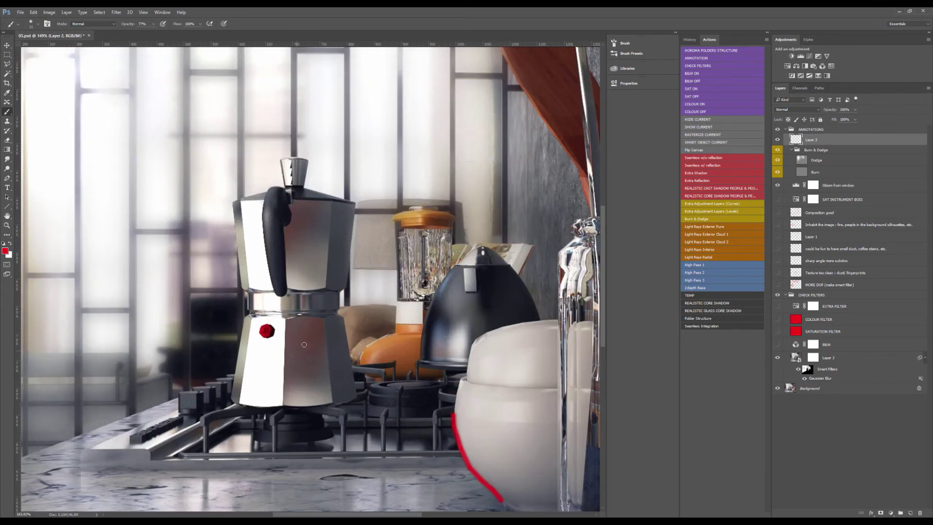
scroll(303, 344, "up", 3)
scroll(326, 303, "down", 4)
scroll(440, 321, "up", 4)
scroll(443, 320, "down", 3)
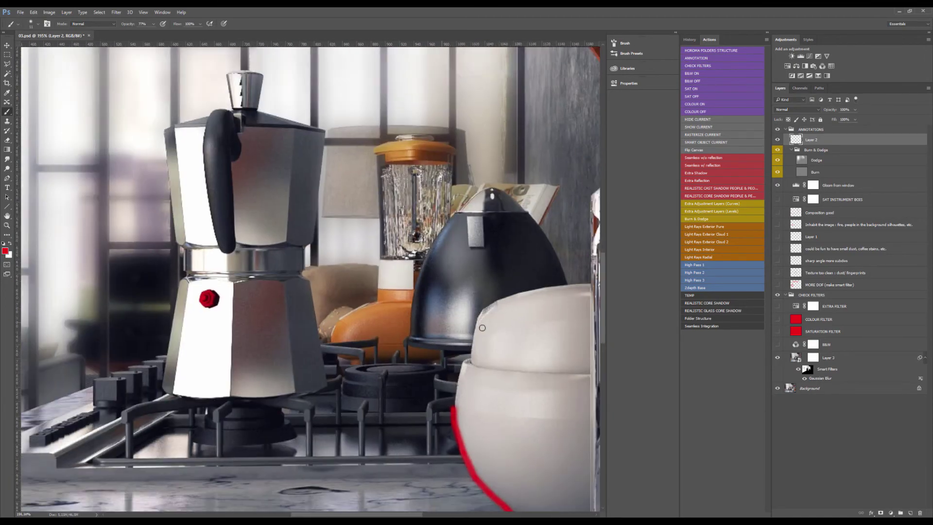
scroll(423, 319, "up", 1)
scroll(401, 319, "down", 3)
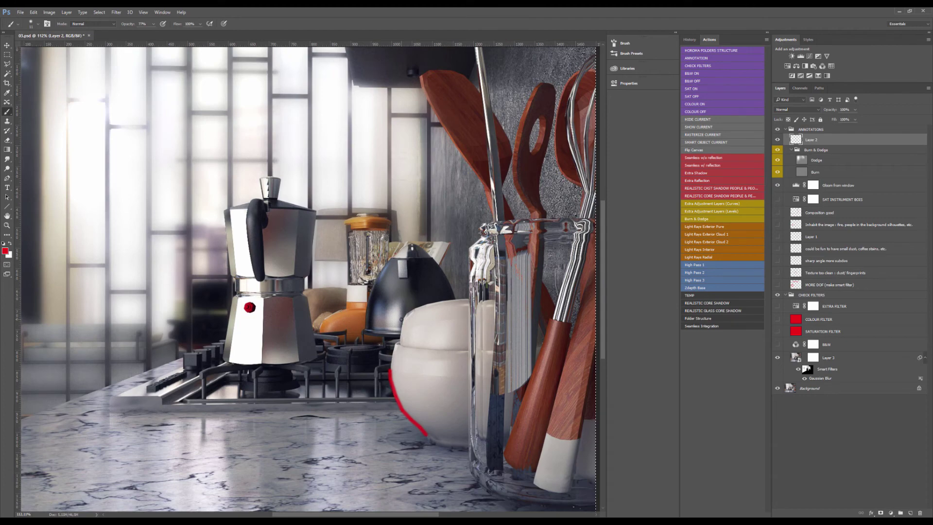
key("ctrl+z")
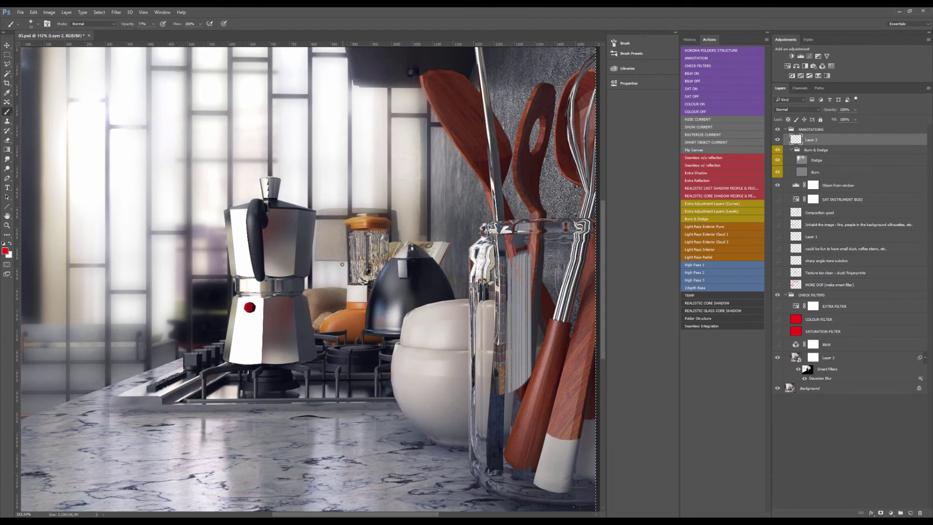
Outline the moka pot's lower reflective facets in red and draw a red arc over the dark kettle
scroll(306, 259, "down", 2)
scroll(306, 258, "up", 3)
scroll(307, 259, "up", 2)
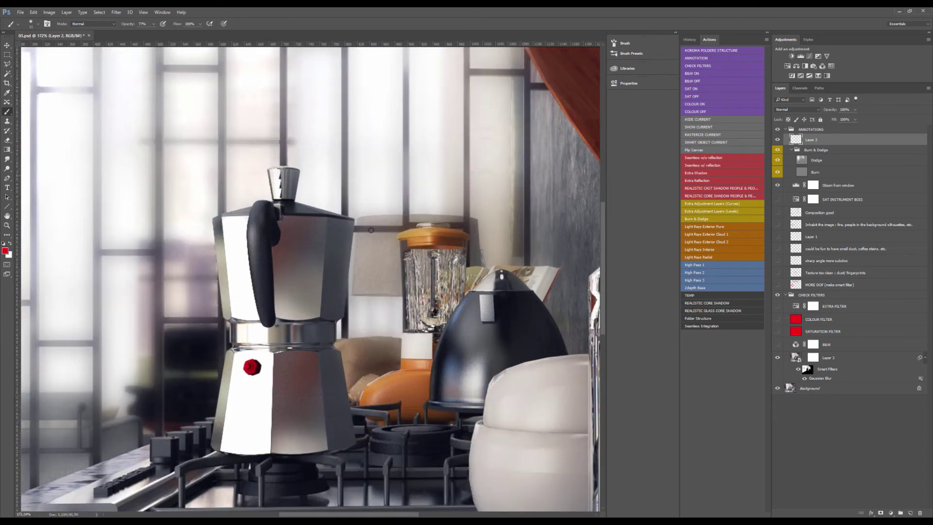
left_click_drag(398, 263, 393, 263)
left_click_drag(412, 304, 372, 251)
mouse_move(244, 305)
left_mouse_down()
mouse_move(235, 367)
mouse_move(229, 292)
mouse_move(277, 291)
mouse_move(290, 402)
left_mouse_up()
mouse_move(243, 295)
left_mouse_down()
mouse_move(237, 393)
mouse_move(303, 398)
left_mouse_up()
mouse_move(405, 305)
left_mouse_down()
mouse_move(483, 260)
mouse_move(499, 301)
mouse_move(390, 314)
mouse_move(344, 306)
left_mouse_up()
Clear the red moka pot and kettle marks from the annotation layer, with the whole image in view
scroll(447, 330, "up", 3)
scroll(430, 315, "down", 4)
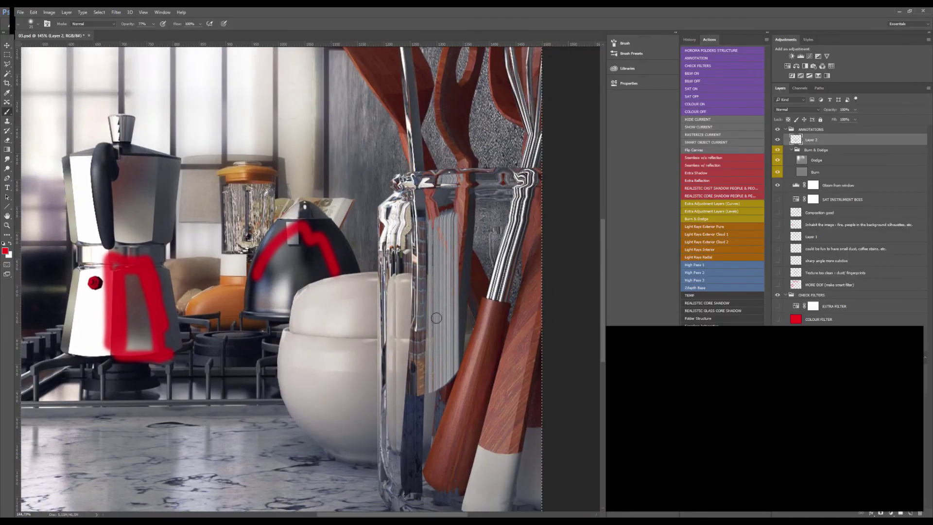
key("ctrl+0")
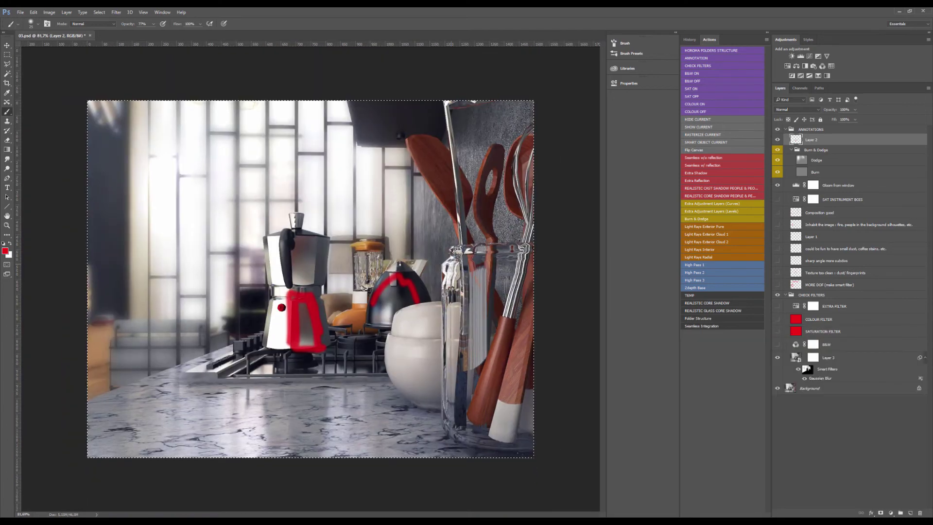
key("Delete")
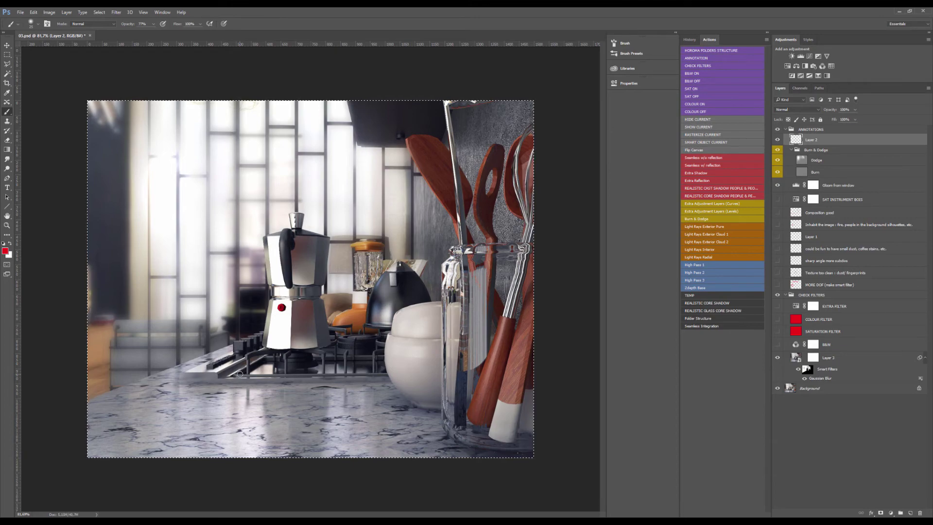
Outline the moka pot's upper chamber in red and dot the reflective facets above and below its waist
key("ctrl+minus")
scroll(306, 302, "up", 5)
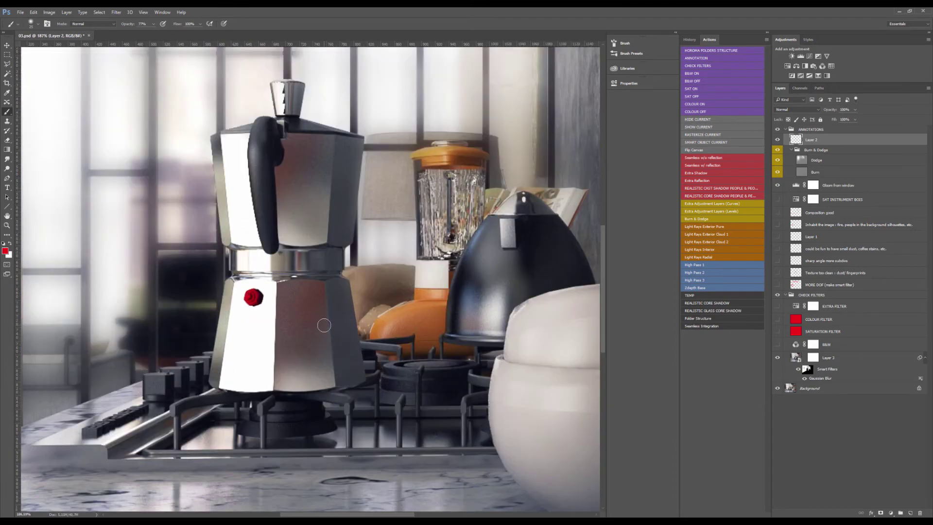
scroll(321, 293, "down", 1)
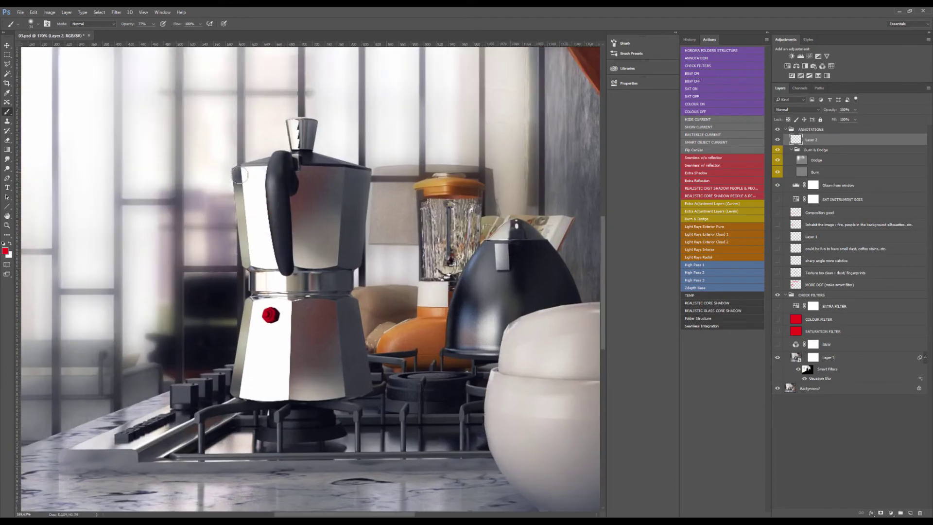
mouse_move(240, 174)
left_mouse_down()
mouse_move(257, 254)
mouse_move(265, 167)
mouse_move(365, 168)
mouse_move(360, 267)
left_mouse_up()
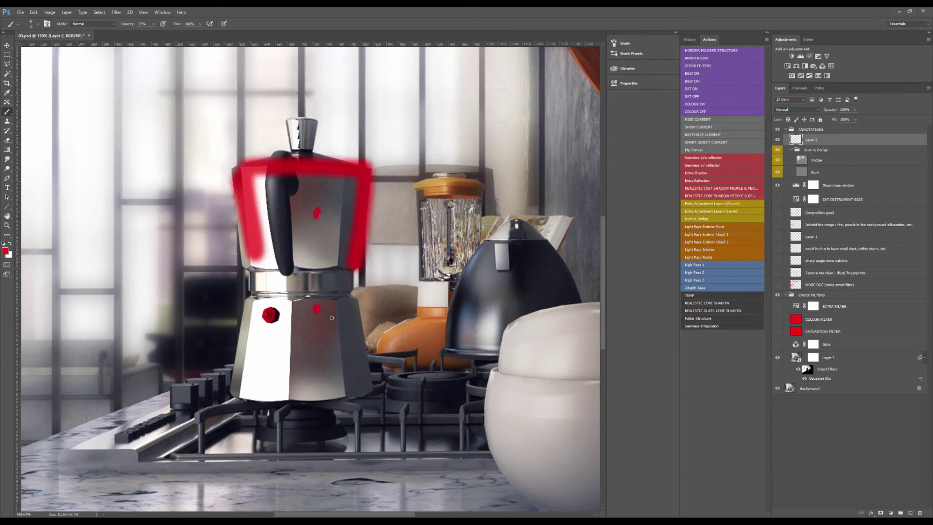
Circle the marble counter's reflection and mark the moka pot's base in red, and clear all red marks from the annotation layer
scroll(324, 325, "down", 3)
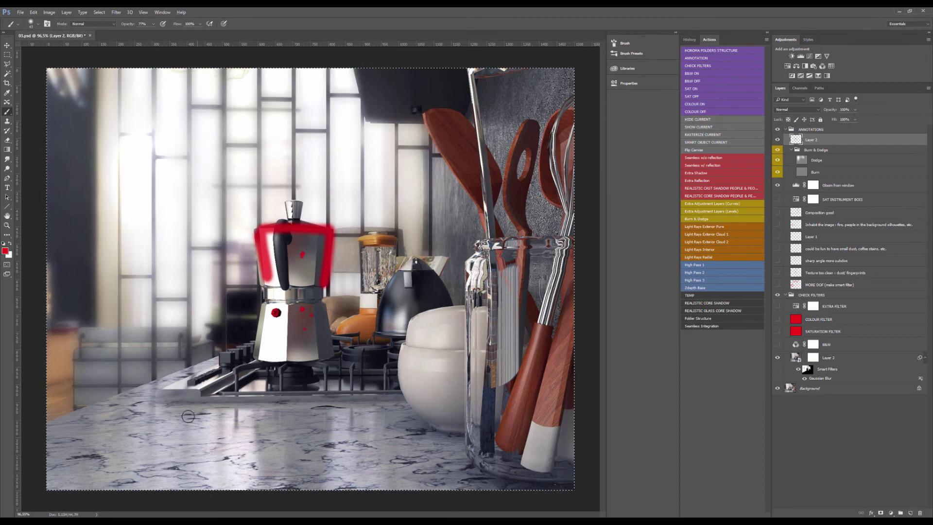
mouse_move(245, 417)
left_mouse_down()
mouse_move(233, 445)
mouse_move(291, 446)
mouse_move(215, 430)
mouse_move(273, 435)
left_mouse_up()
scroll(346, 375, "up", 4)
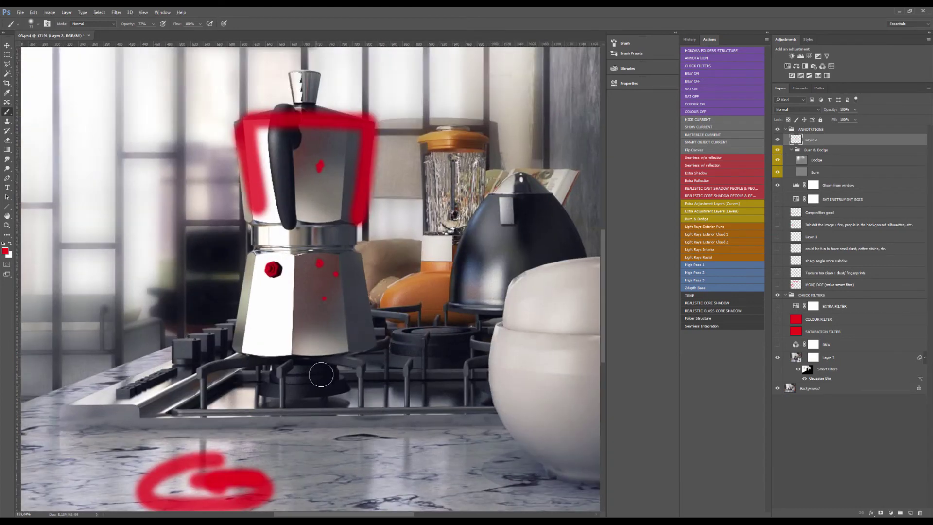
left_click_drag(359, 359, 342, 373)
mouse_move(244, 364)
left_mouse_down()
mouse_move(260, 376)
mouse_move(336, 372)
left_mouse_up()
left_click_drag(379, 368, 381, 361)
left_click_drag(228, 365, 222, 375)
scroll(281, 328, "down", 5)
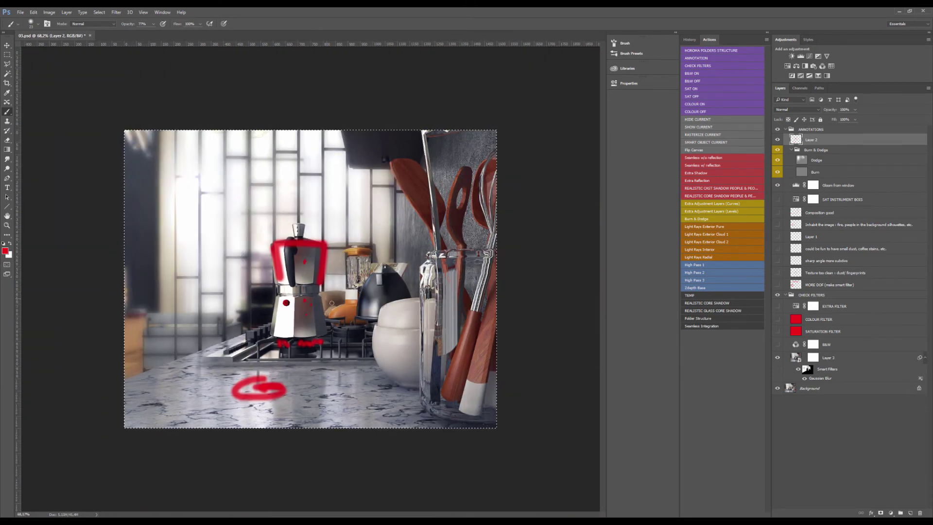
key("Delete")
Outline the head of the leftmost wooden spoon in red, and clear that outline and the selection
scroll(367, 226, "up", 3)
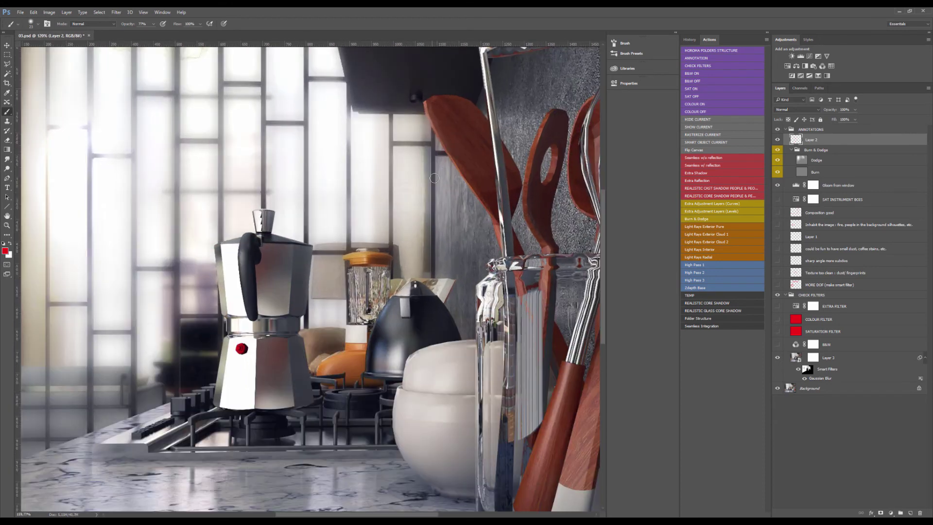
mouse_move(516, 135)
left_mouse_down()
mouse_move(430, 105)
mouse_move(494, 198)
mouse_move(514, 194)
mouse_move(517, 124)
mouse_move(520, 212)
left_mouse_up()
scroll(362, 203, "down", 5)
scroll(315, 301, "up", 2)
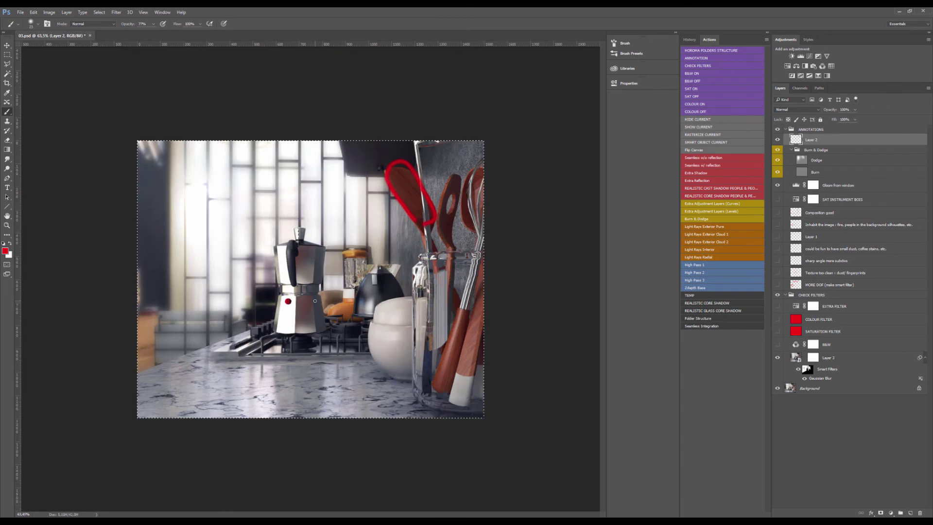
key("Delete")
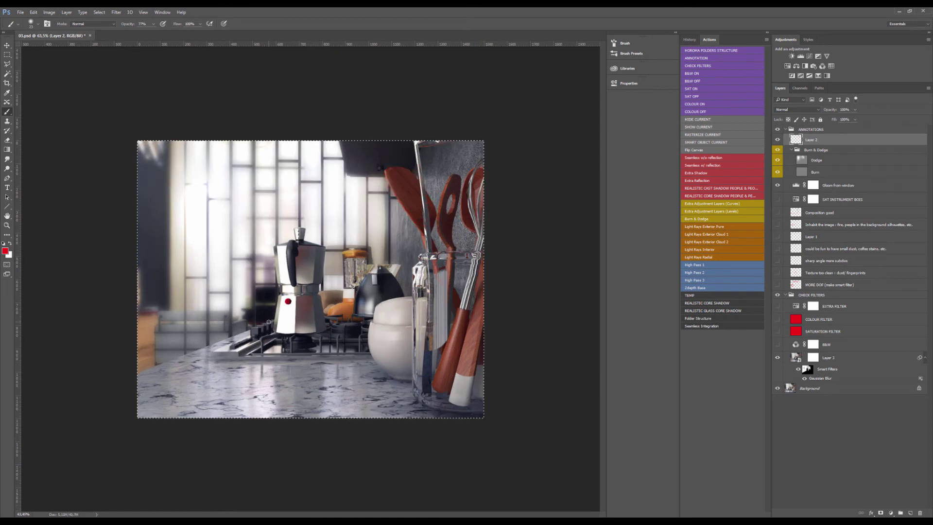
key("ctrl+d")
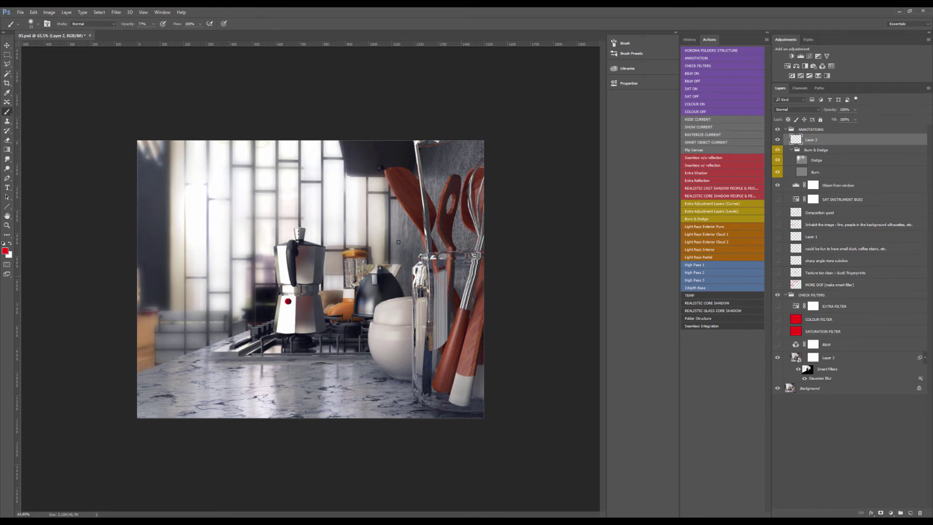
Paint a small red patch on the marble counter in front of the hob
key("ctrl+1")
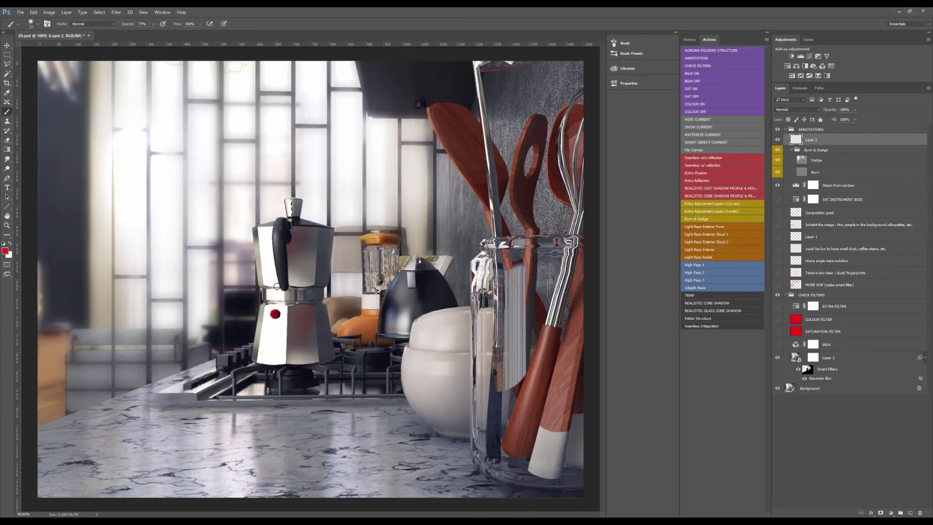
scroll(281, 310, "down", 3)
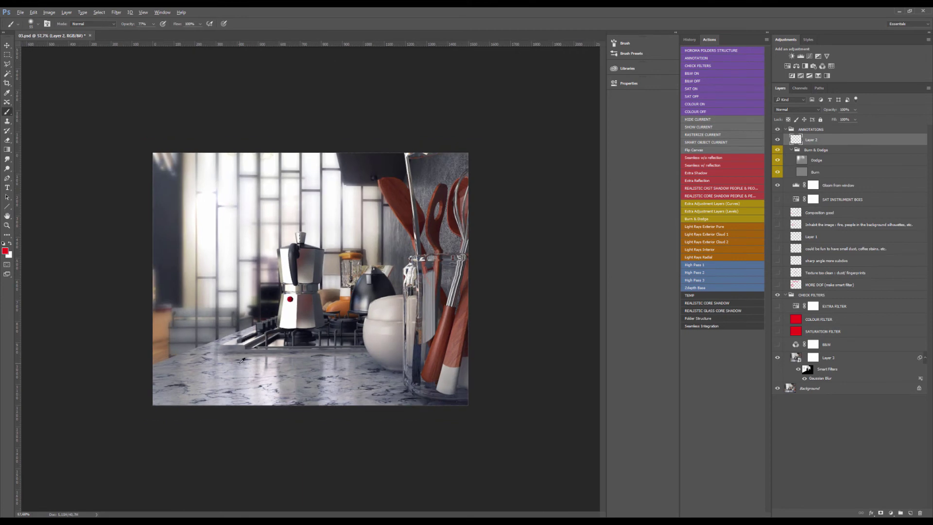
scroll(247, 356, "up", 2)
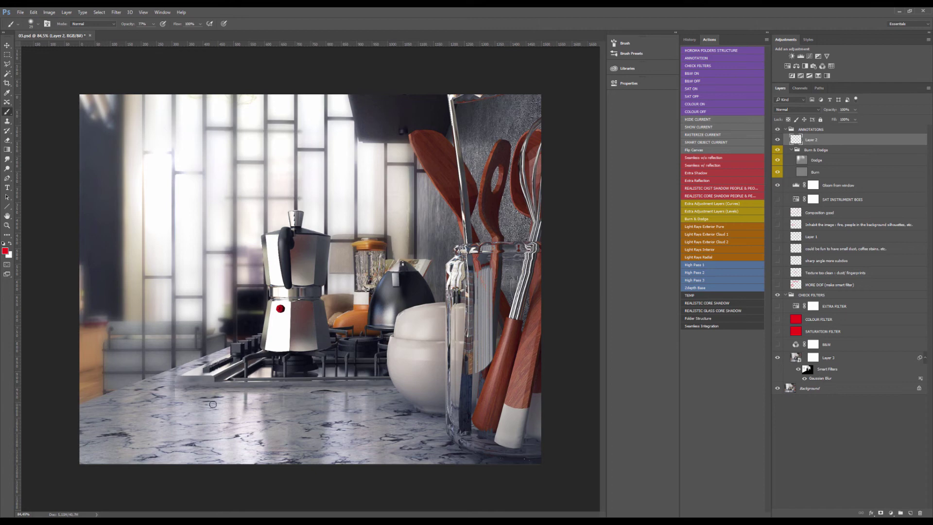
left_click_drag(213, 404, 220, 410)
scroll(134, 339, "up", 5)
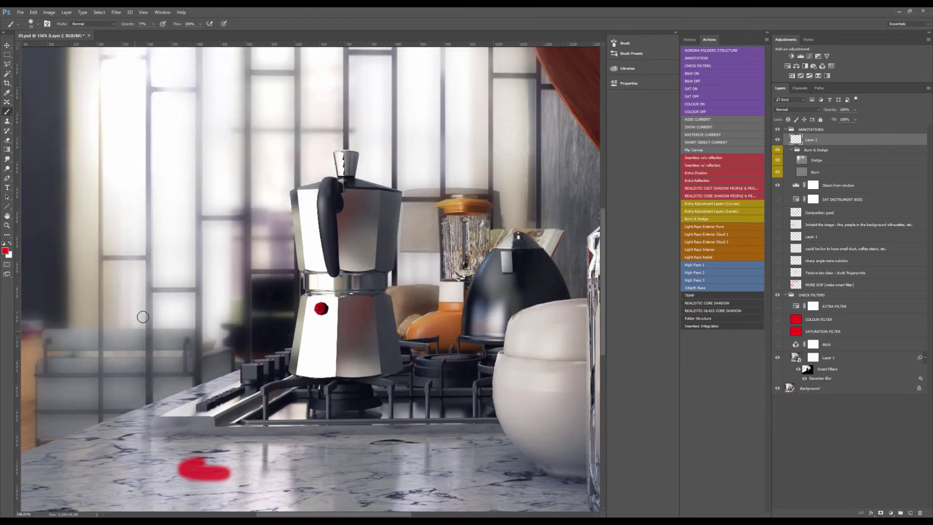
Paint a red blob over the background window, trace the moka pot's sides and base, and add strokes beside it
scroll(142, 318, "down", 6)
right_click(179, 275, "alt")
mouse_move(178, 279)
left_mouse_down()
mouse_move(161, 305)
mouse_move(180, 279)
mouse_move(185, 318)
left_mouse_up()
mouse_move(266, 249)
left_mouse_down()
mouse_move(265, 265)
mouse_move(310, 346)
mouse_move(315, 248)
left_mouse_up()
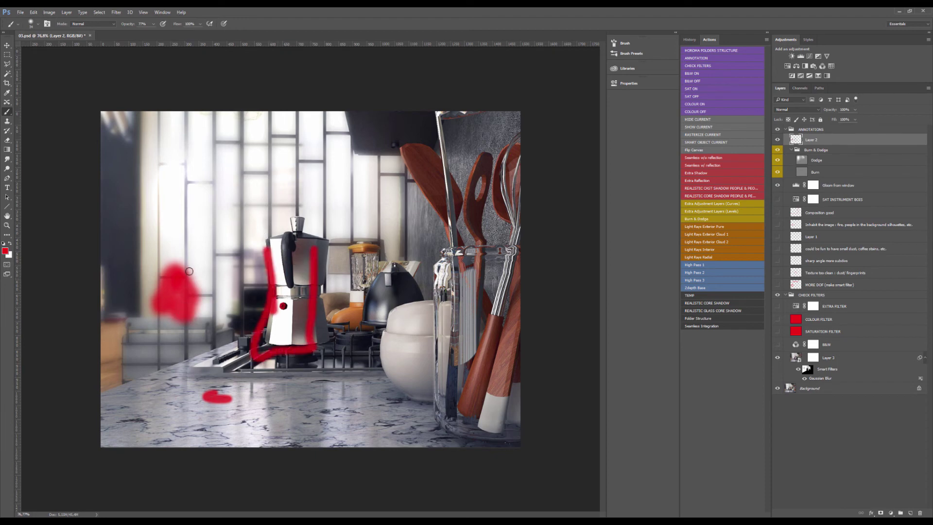
left_click_drag(180, 273, 184, 260)
mouse_move(247, 274)
left_mouse_down()
mouse_move(232, 293)
mouse_move(254, 311)
mouse_move(228, 314)
left_mouse_up()
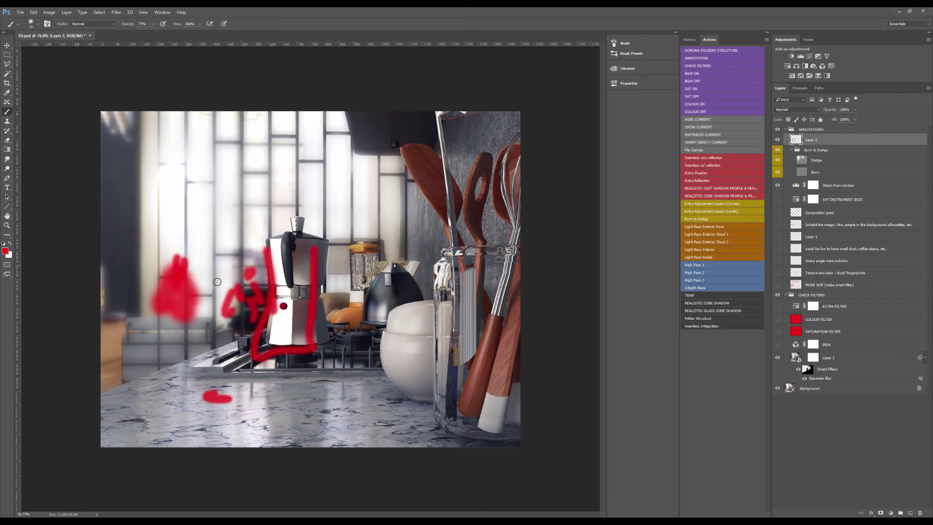
Clear all red marks from the annotation layer, including one more stroke over the background window
key("ctrl+a")
key("Delete")
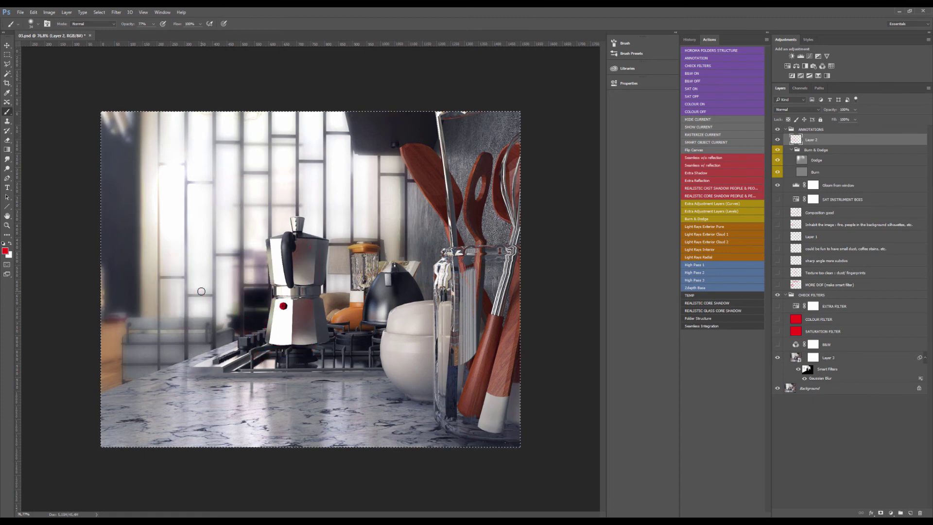
mouse_move(188, 299)
left_mouse_down()
mouse_move(177, 272)
mouse_move(199, 304)
mouse_move(175, 311)
mouse_move(218, 320)
left_mouse_up()
key("Delete")
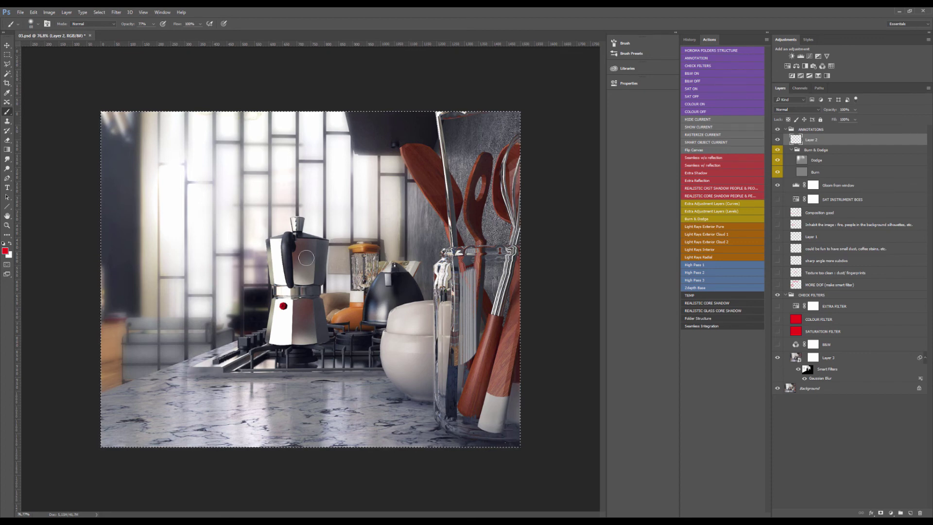
scroll(362, 247, "down", 3)
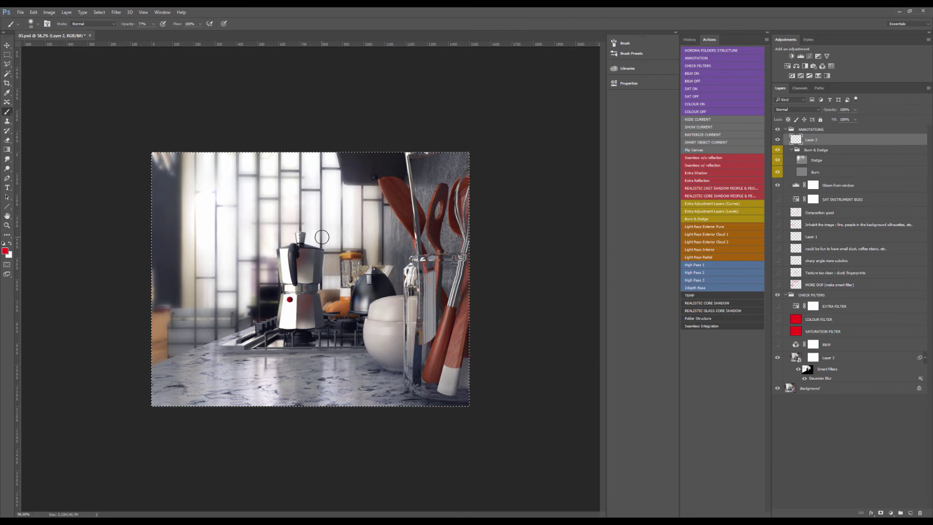
scroll(321, 238, "up", 1)
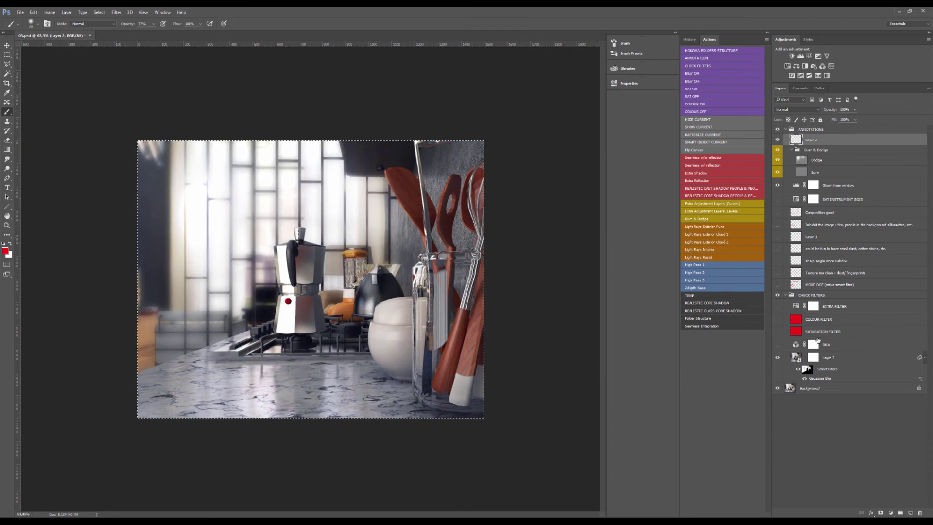
Show the SATURATION, COLOUR and EXTRA check filter layers and select each one in turn
left_click_drag(777, 332, 777, 306)
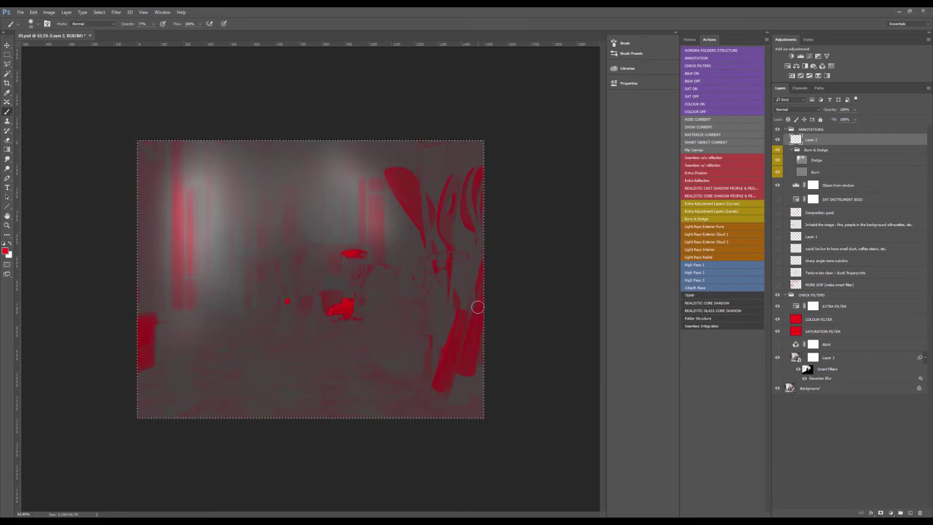
scroll(348, 303, "up", 1)
scroll(348, 303, "up", 5)
left_click(795, 331)
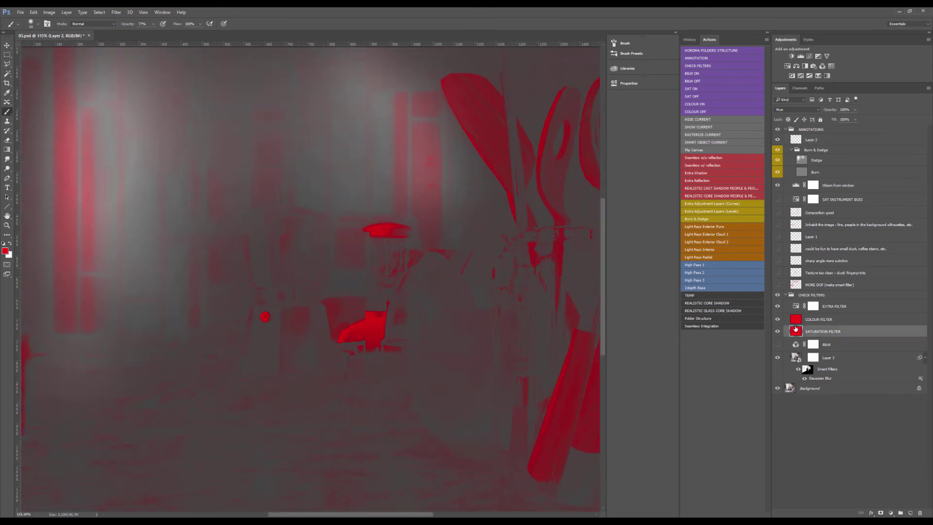
left_click(795, 321)
left_click(795, 306)
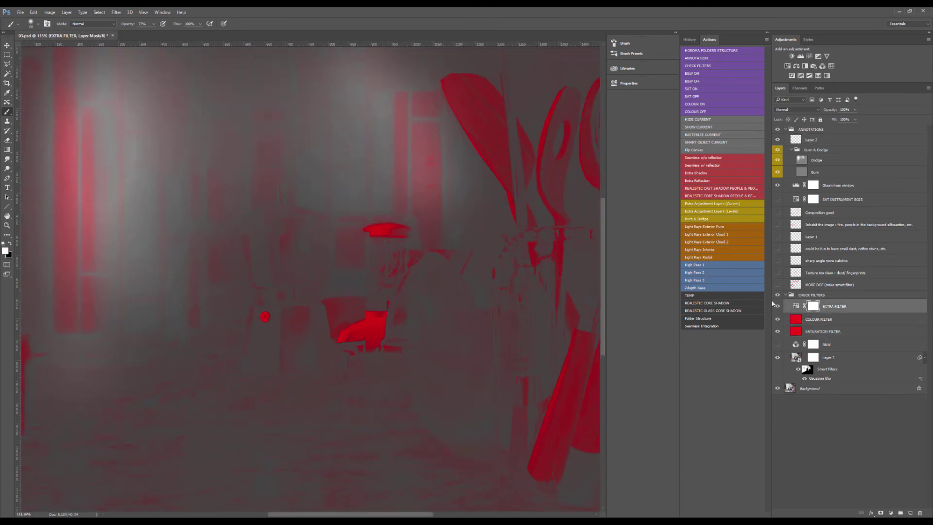
Show the SAT INSTRUMENT BOIS adjustment layer and hide the CHECK FILTERS group
left_click(794, 201)
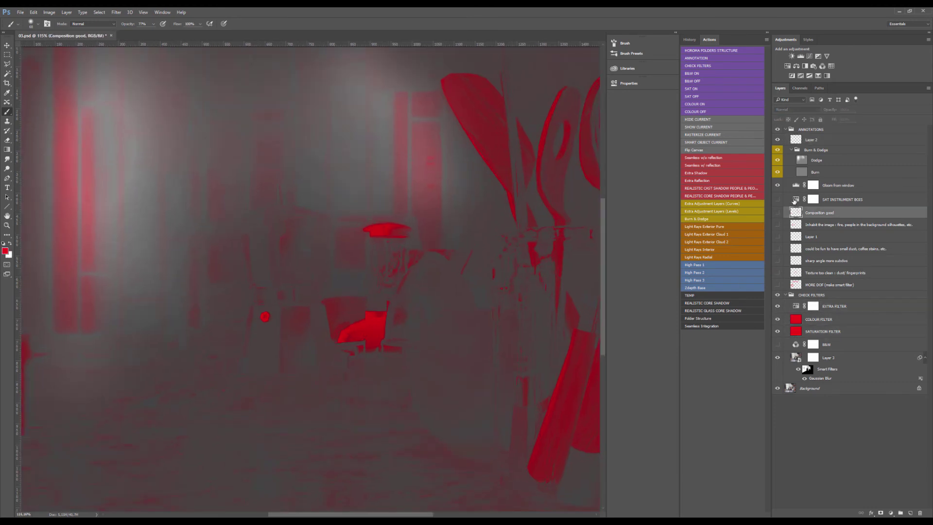
left_click(777, 200)
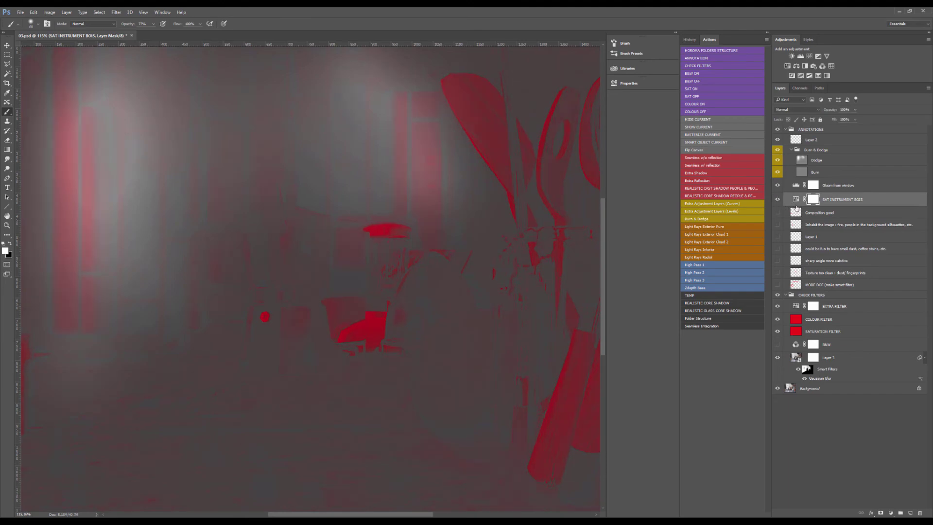
left_click(778, 295)
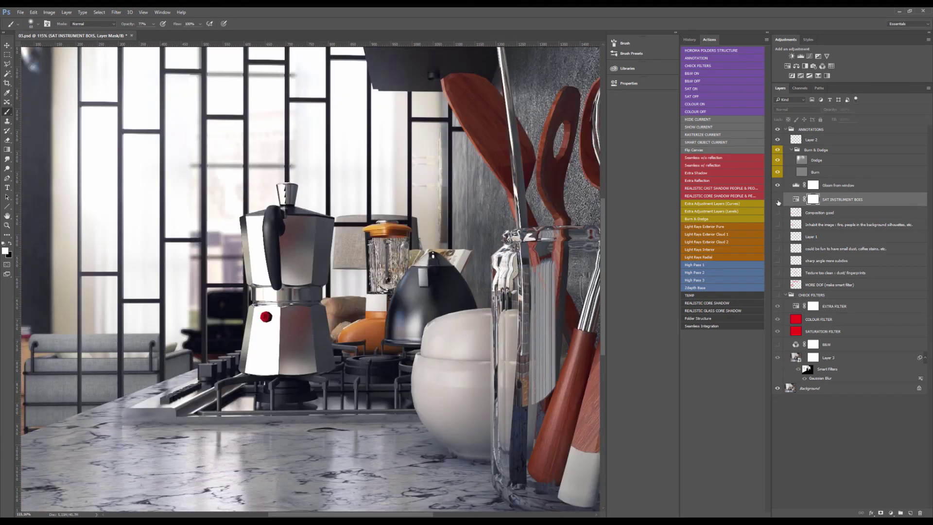
key("ctrl+0")
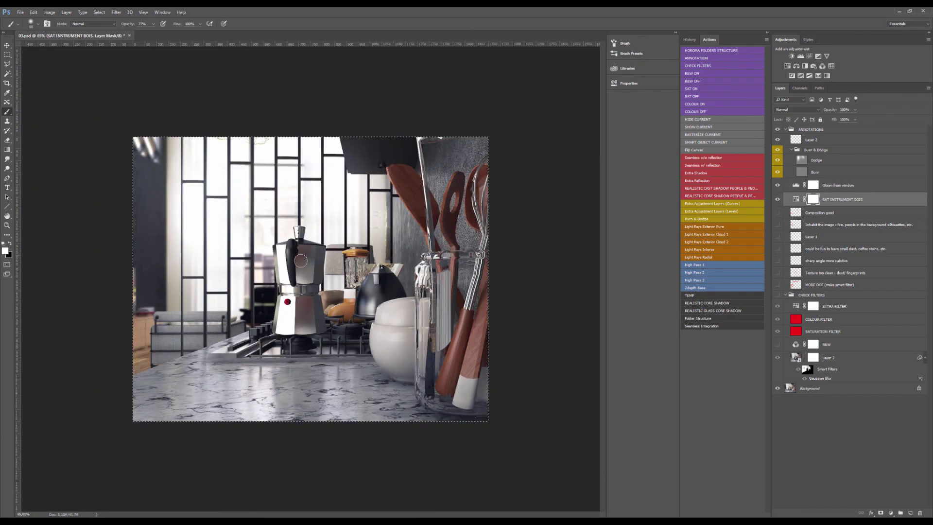
Compare the render with and without SAT INSTRUMENT BOIS and review that layer's Hue/Saturation settings
left_click(777, 199)
left_click(777, 200)
double_click(795, 199)
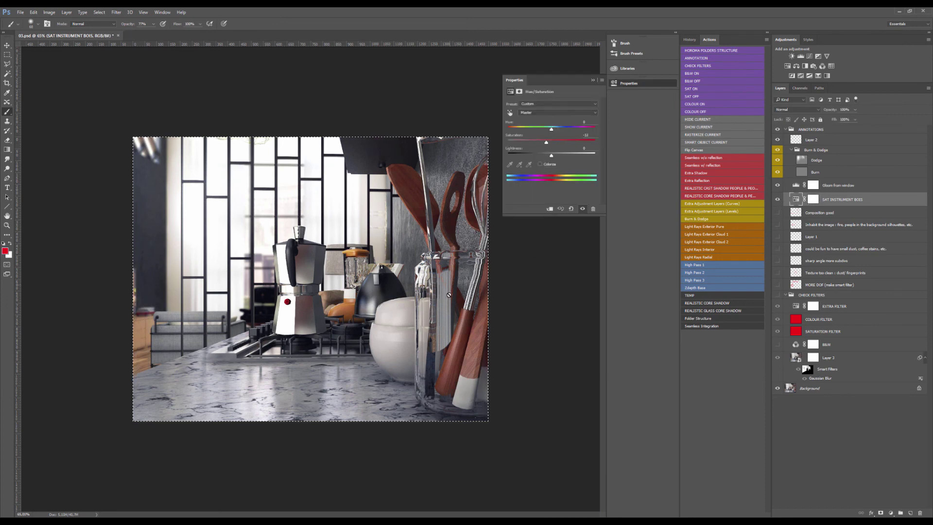
scroll(452, 297, "up", 4)
left_click(592, 80)
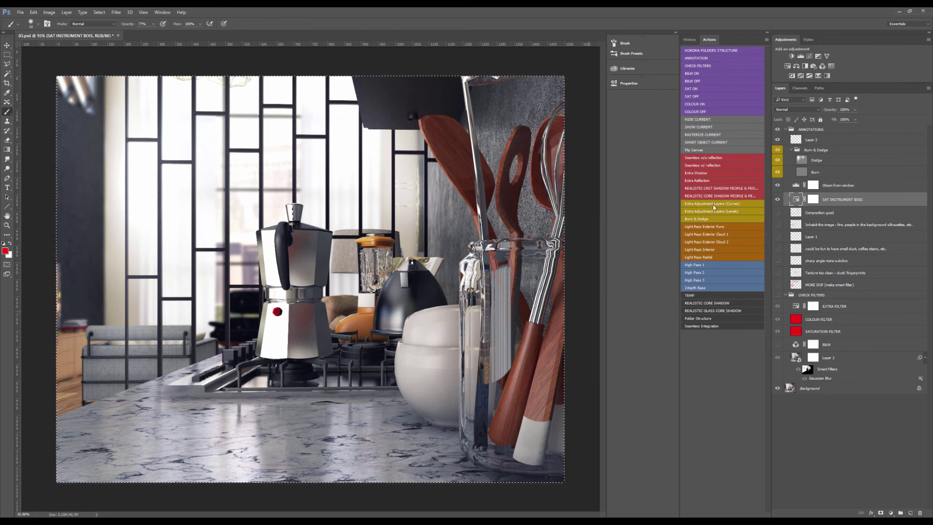
Check the render's saturation through the CHECK FILTERS group, and examine the normal image with the group hidden
left_click(778, 295)
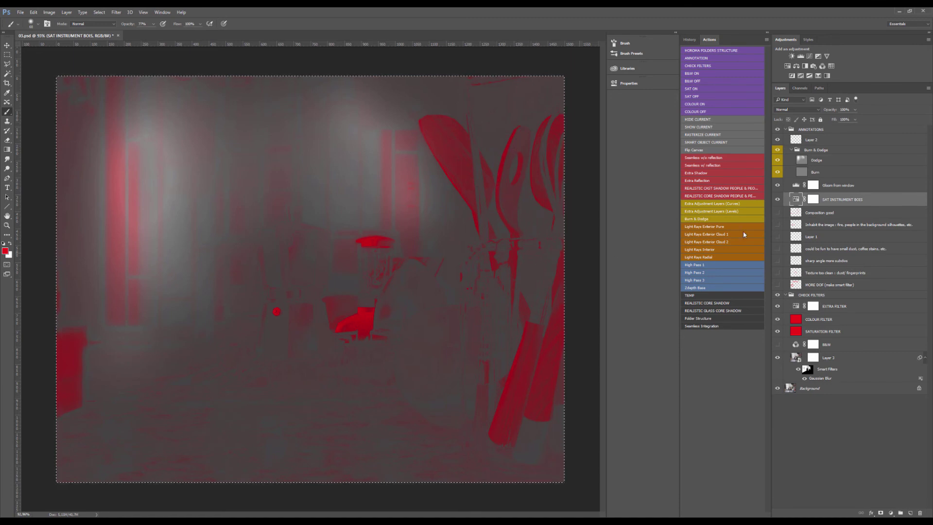
left_click(777, 295)
scroll(365, 298, "up", 5)
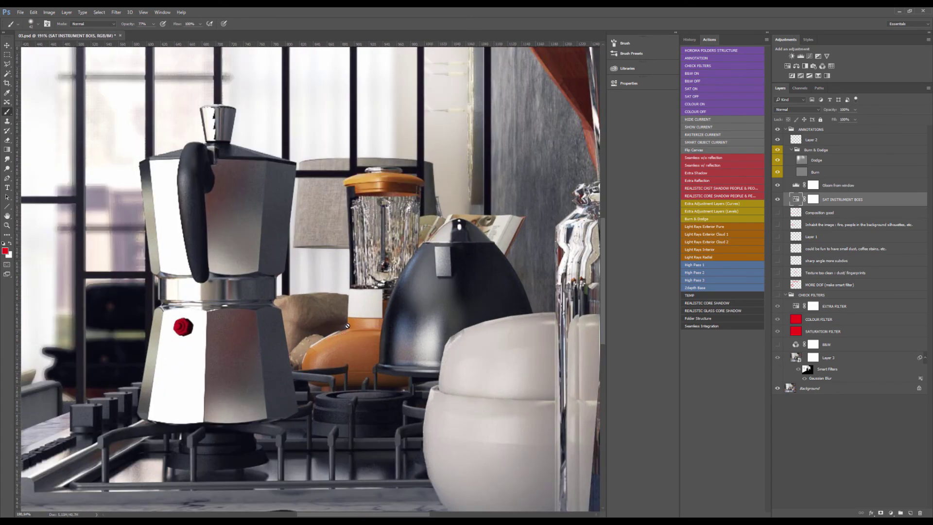
scroll(420, 176, "down", 3)
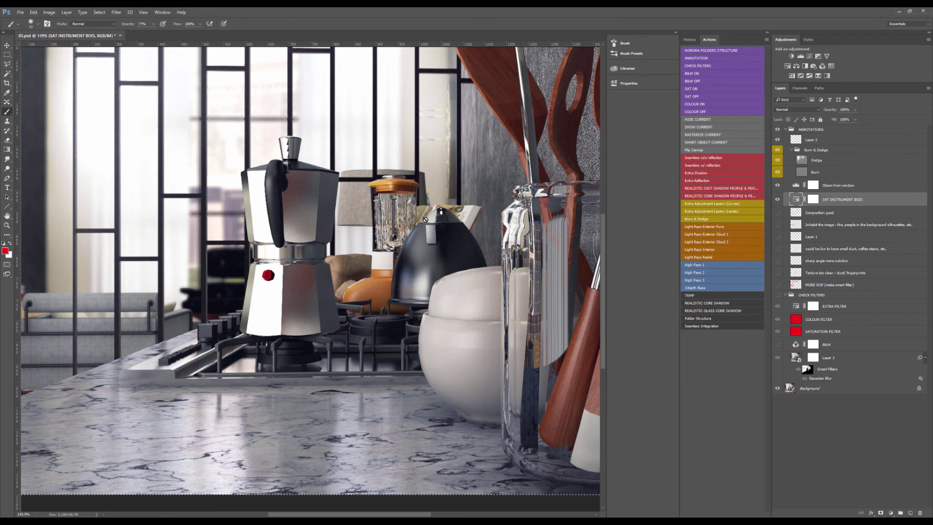
scroll(420, 219, "down", 2)
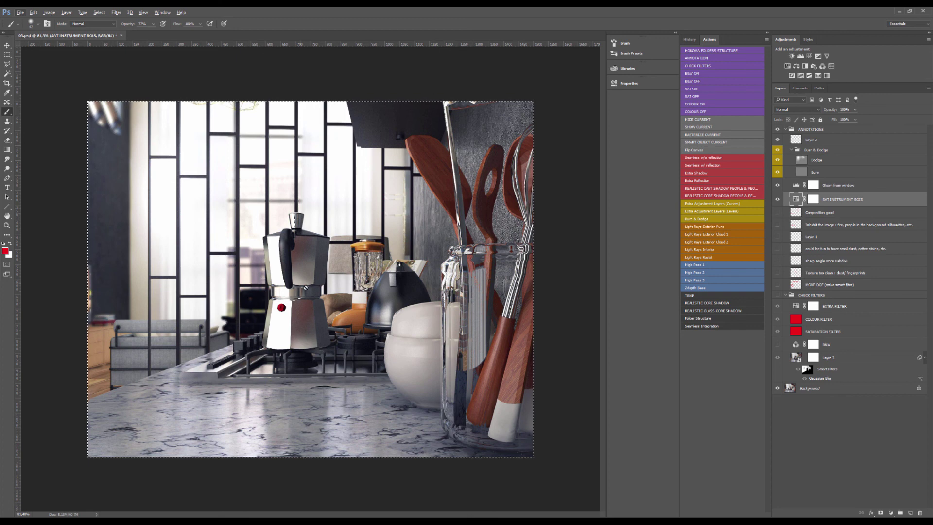
Deselect the canvas and examine the desaturated render with the Move tool active
key("v")
key("ctrl+d")
scroll(262, 268, "down", 2)
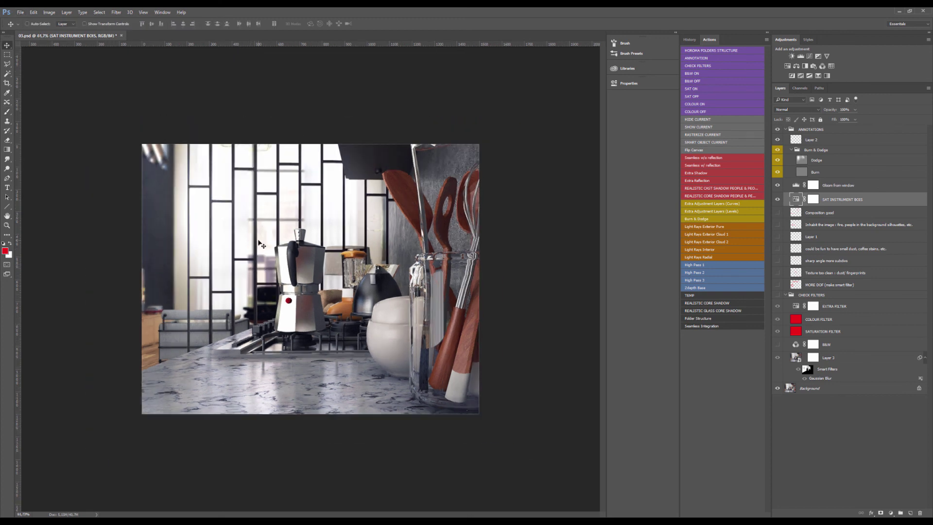
scroll(184, 311, "up", 10)
scroll(284, 281, "down", 7)
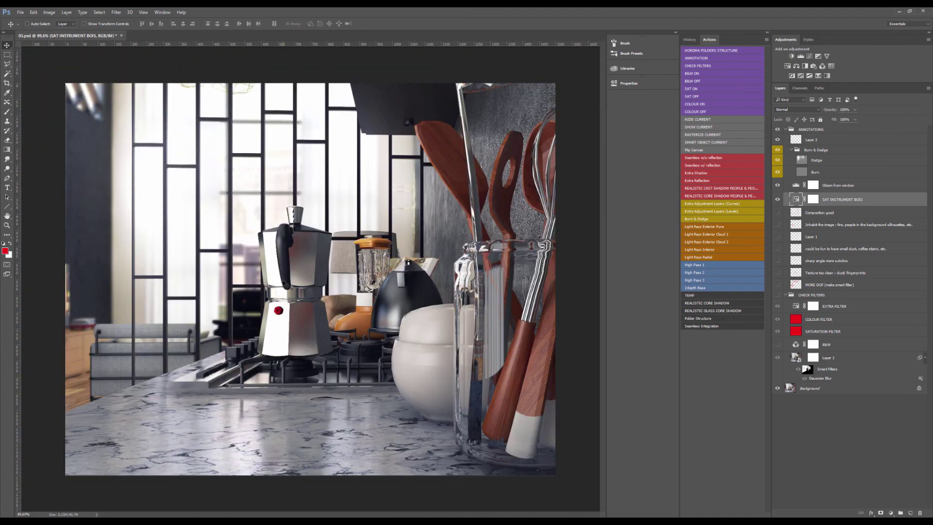
scroll(182, 319, "up", 2)
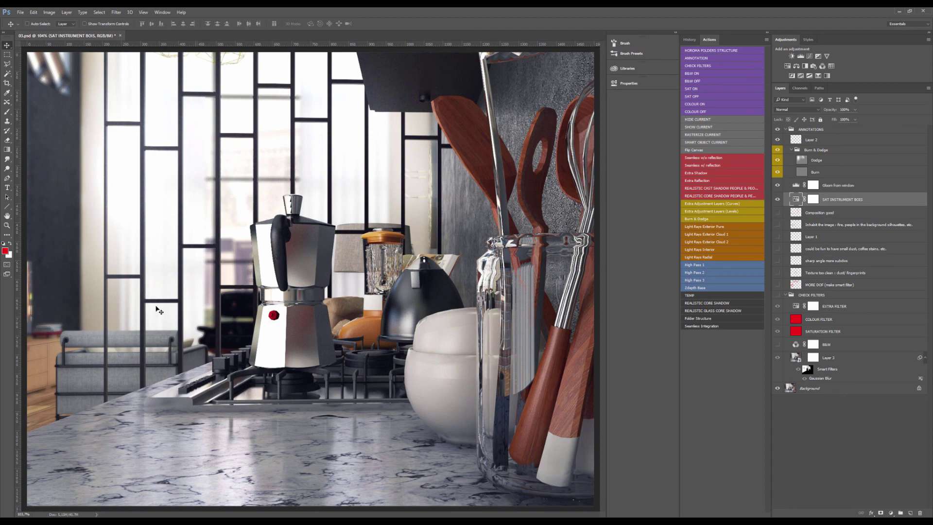
scroll(313, 266, "down", 3)
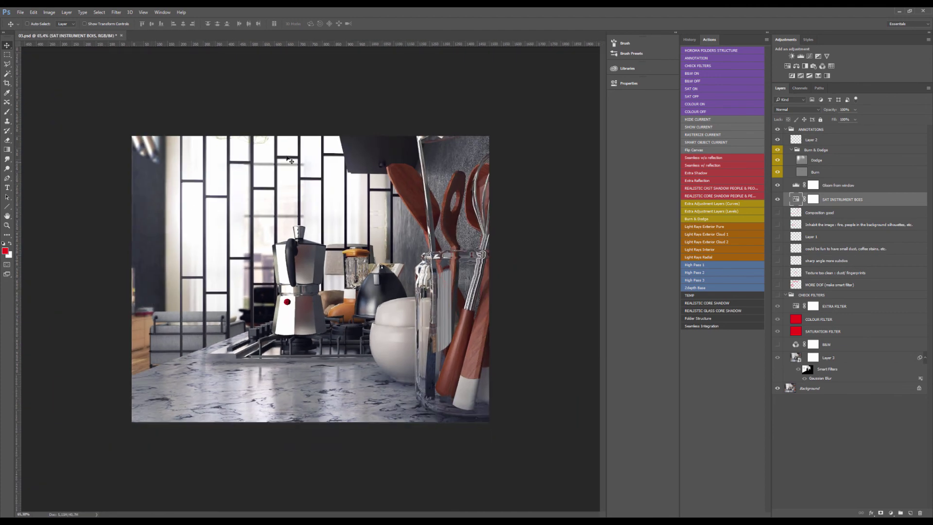
Try a tighter crop of the image from its upper-left corner and return to the full render
key("c")
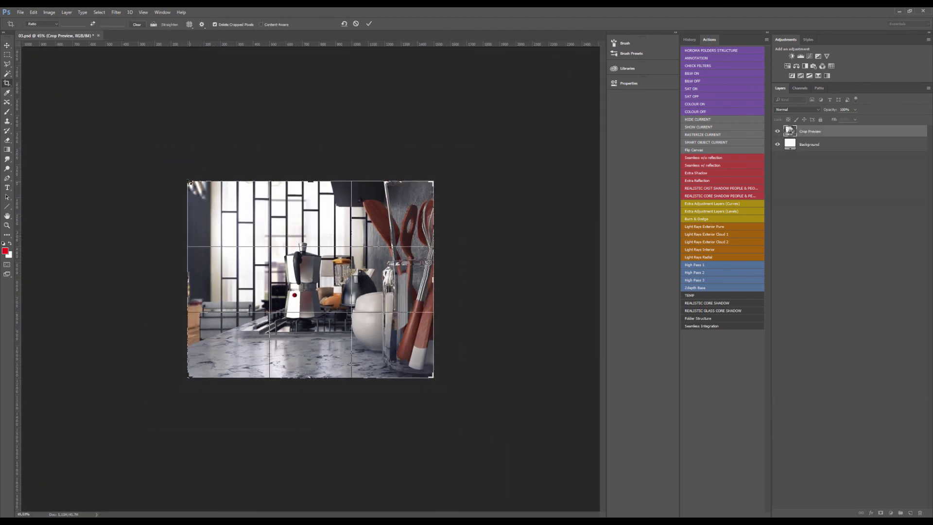
mouse_move(189, 182)
left_mouse_down()
mouse_move(202, 148)
mouse_move(194, 167)
mouse_move(209, 158)
mouse_move(180, 181)
mouse_move(195, 155)
mouse_move(185, 166)
mouse_move(190, 191)
left_mouse_up()
key("Escape")
key("v")
key("ctrl+0")
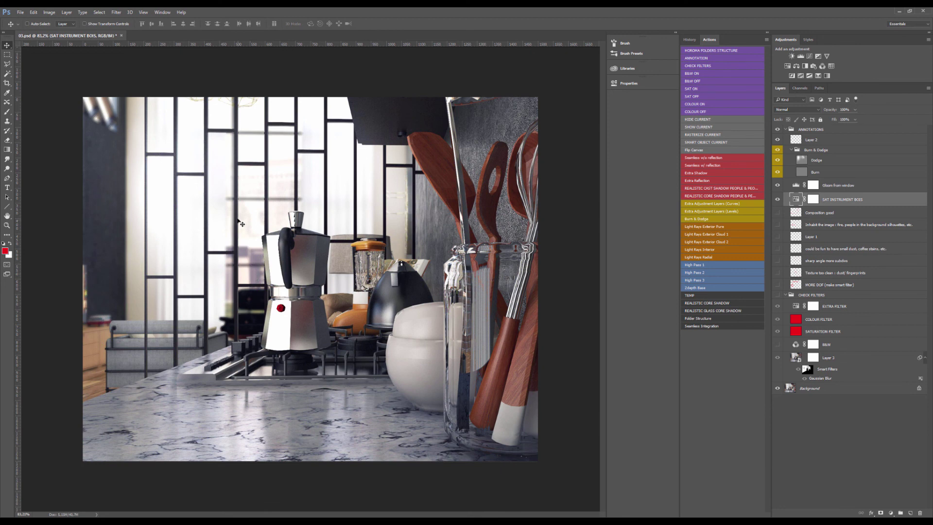
scroll(240, 222, "down", 3)
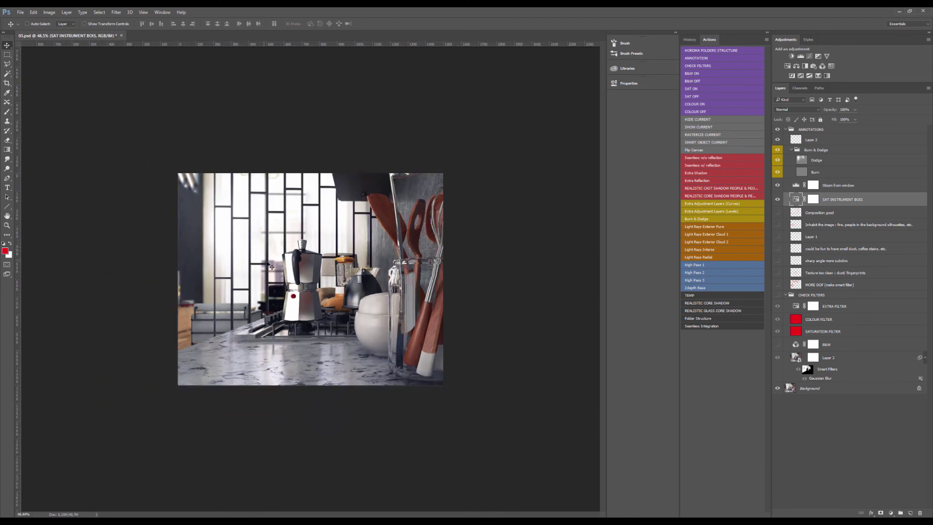